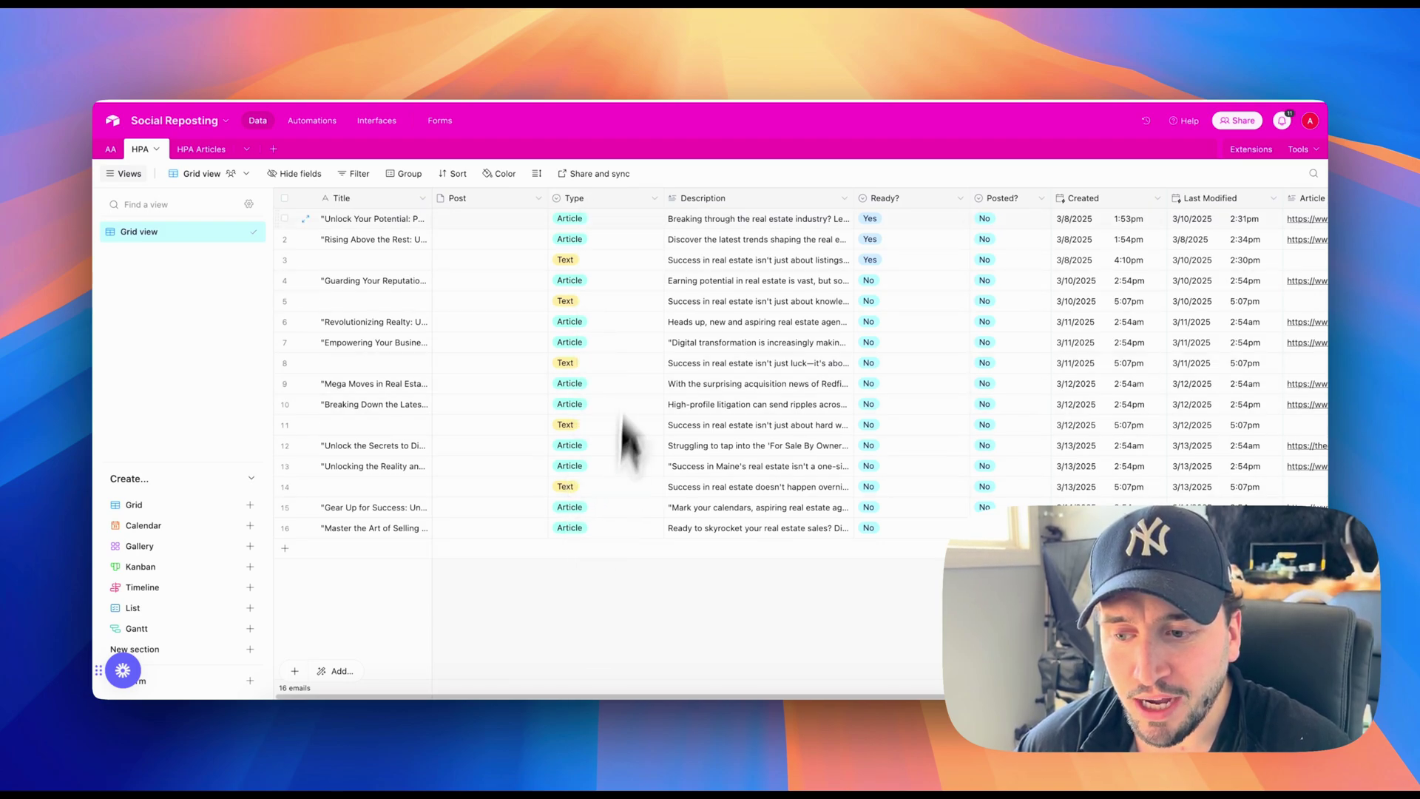
# Save the Type field's five options unchanged and confirm row 1's Type remains Article.
pyautogui.doubleClick(596, 200)
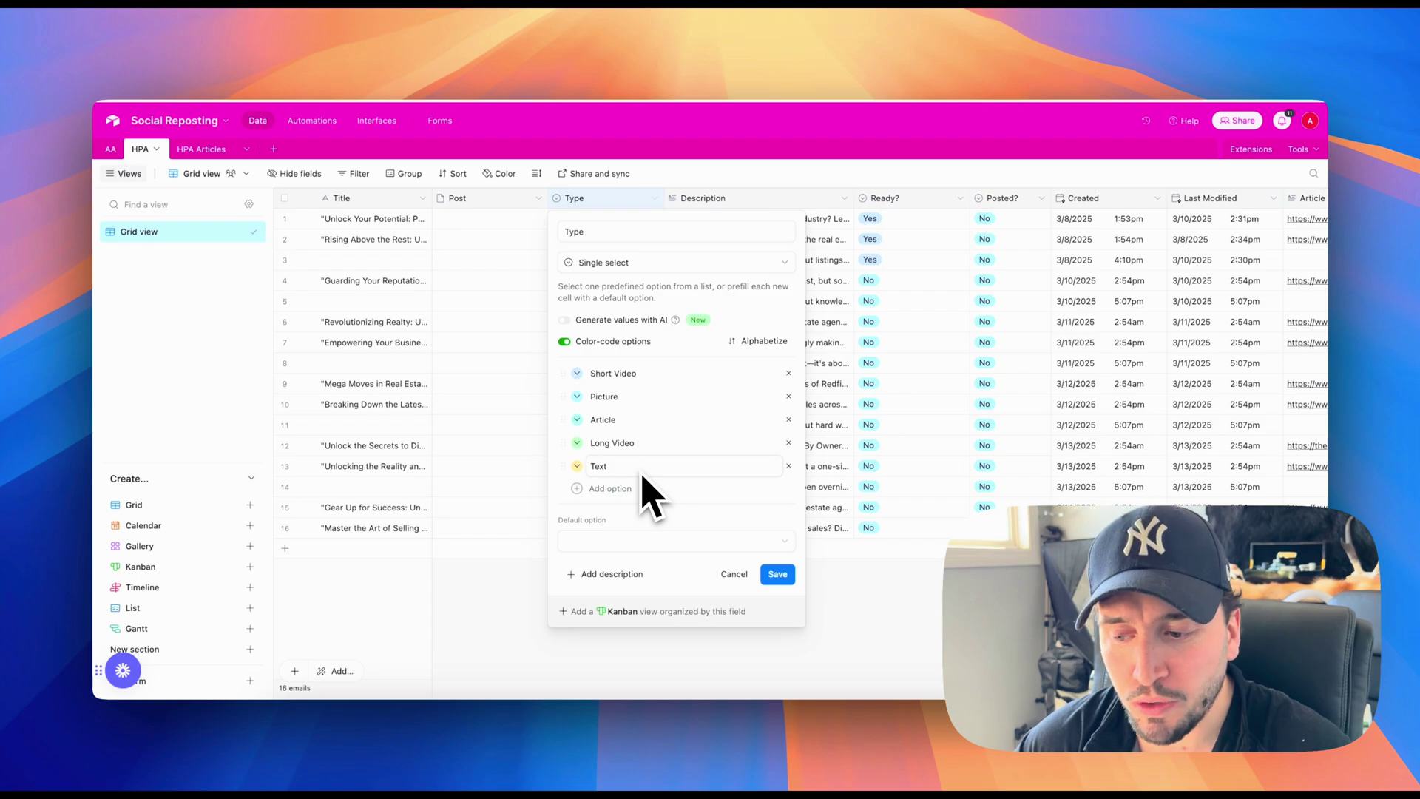
pyautogui.click(777, 574)
pyautogui.click(654, 220)
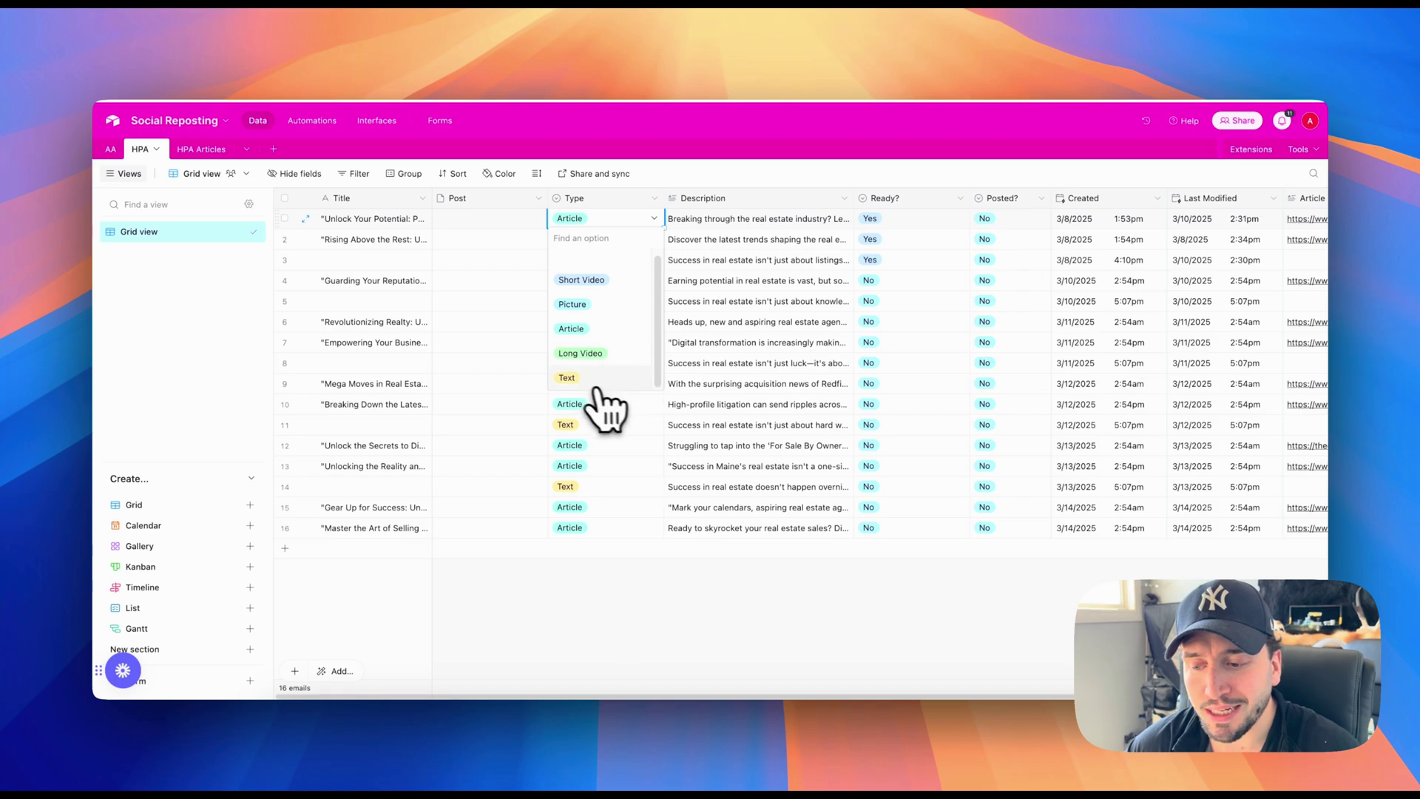
pyautogui.click(614, 642)
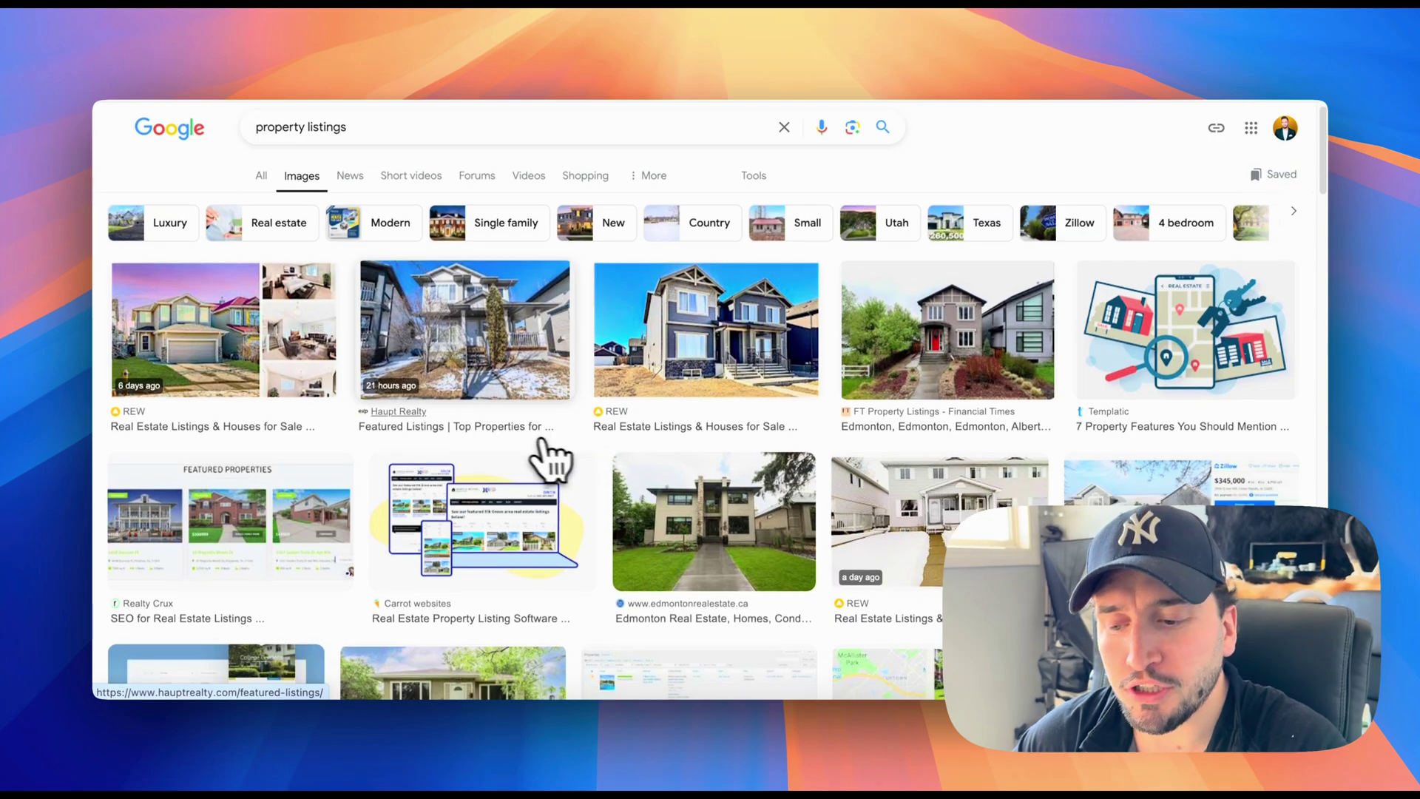
# Download the Zoocasa house photo from the Google Images property listing results.
pyautogui.scroll(-3, 548, 459)
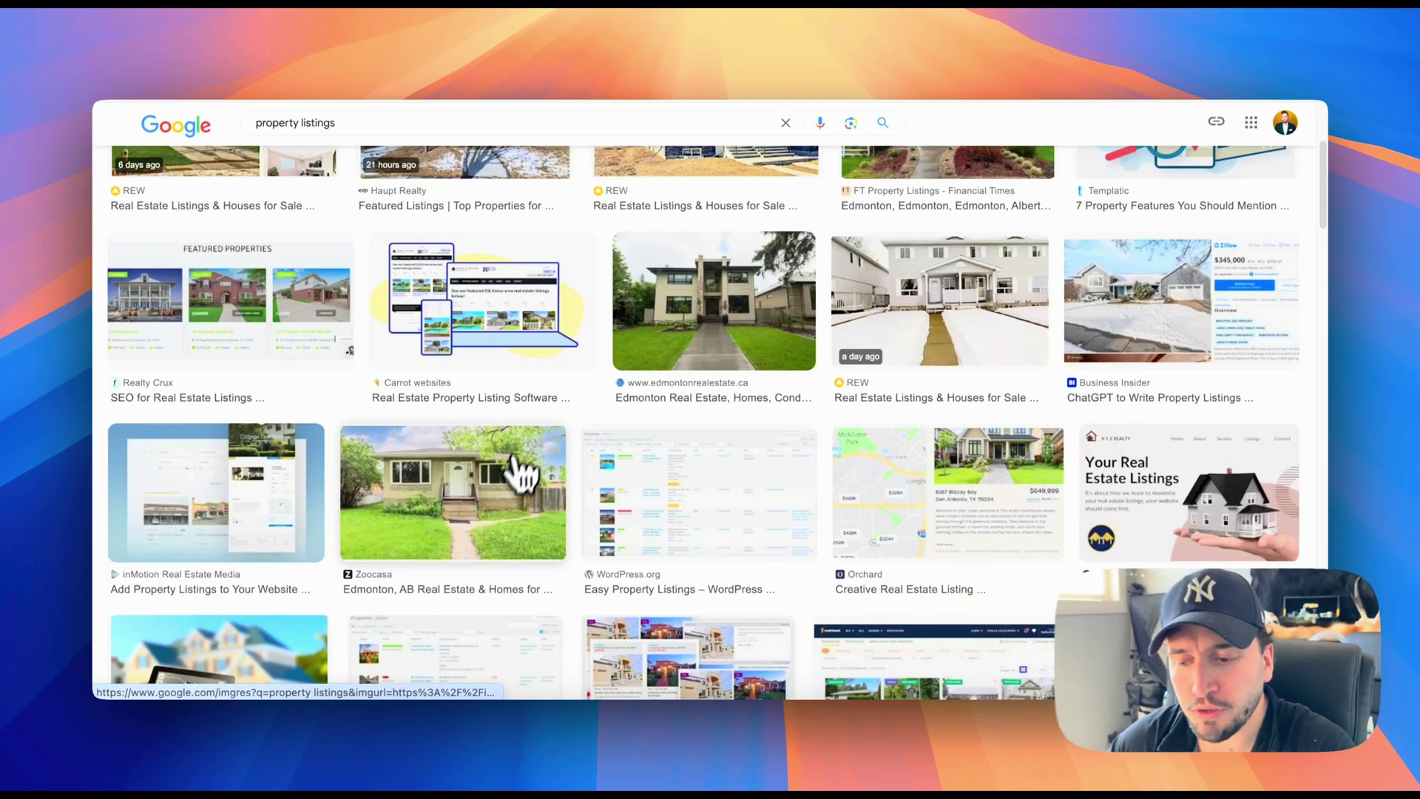
pyautogui.click(517, 481)
pyautogui.rightClick(1051, 310)
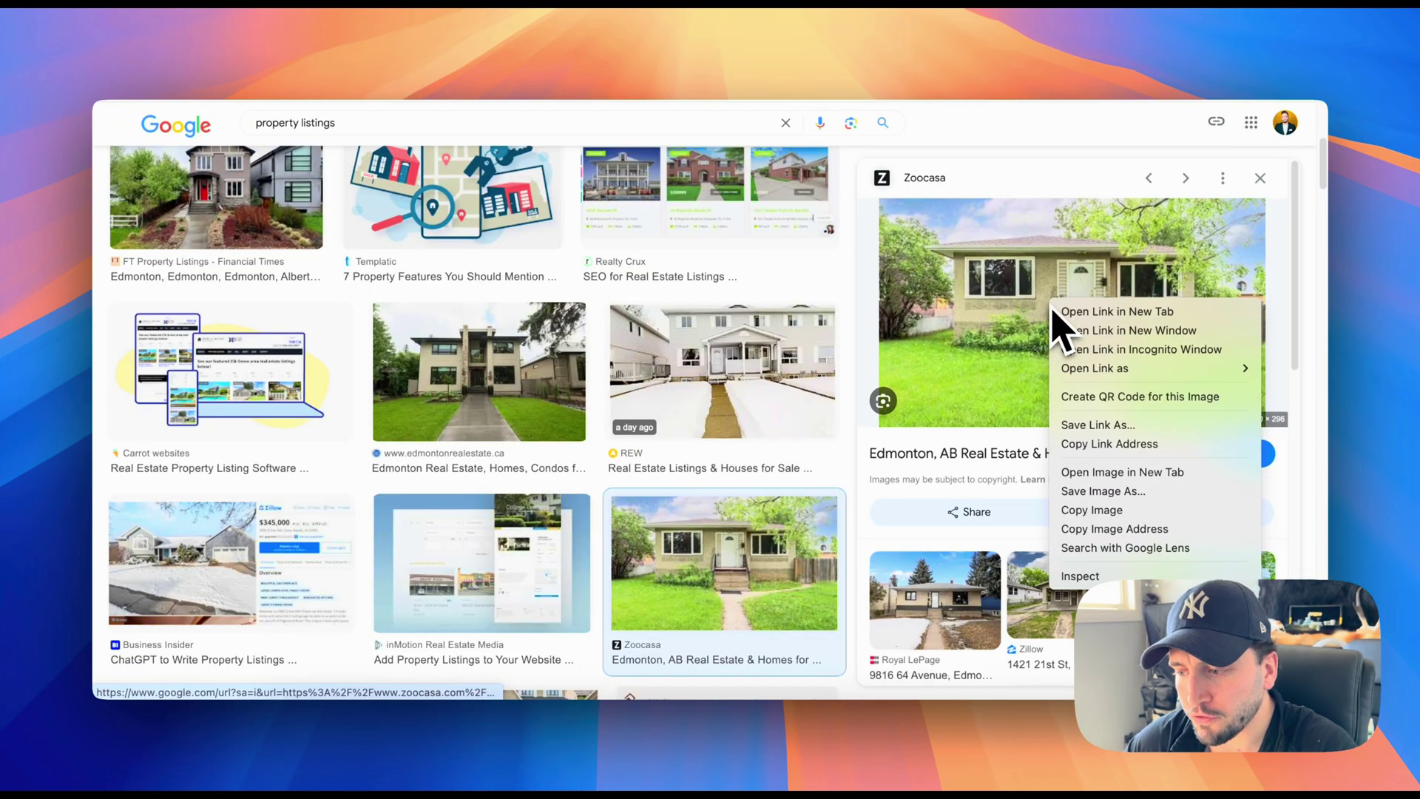
pyautogui.click(1102, 491)
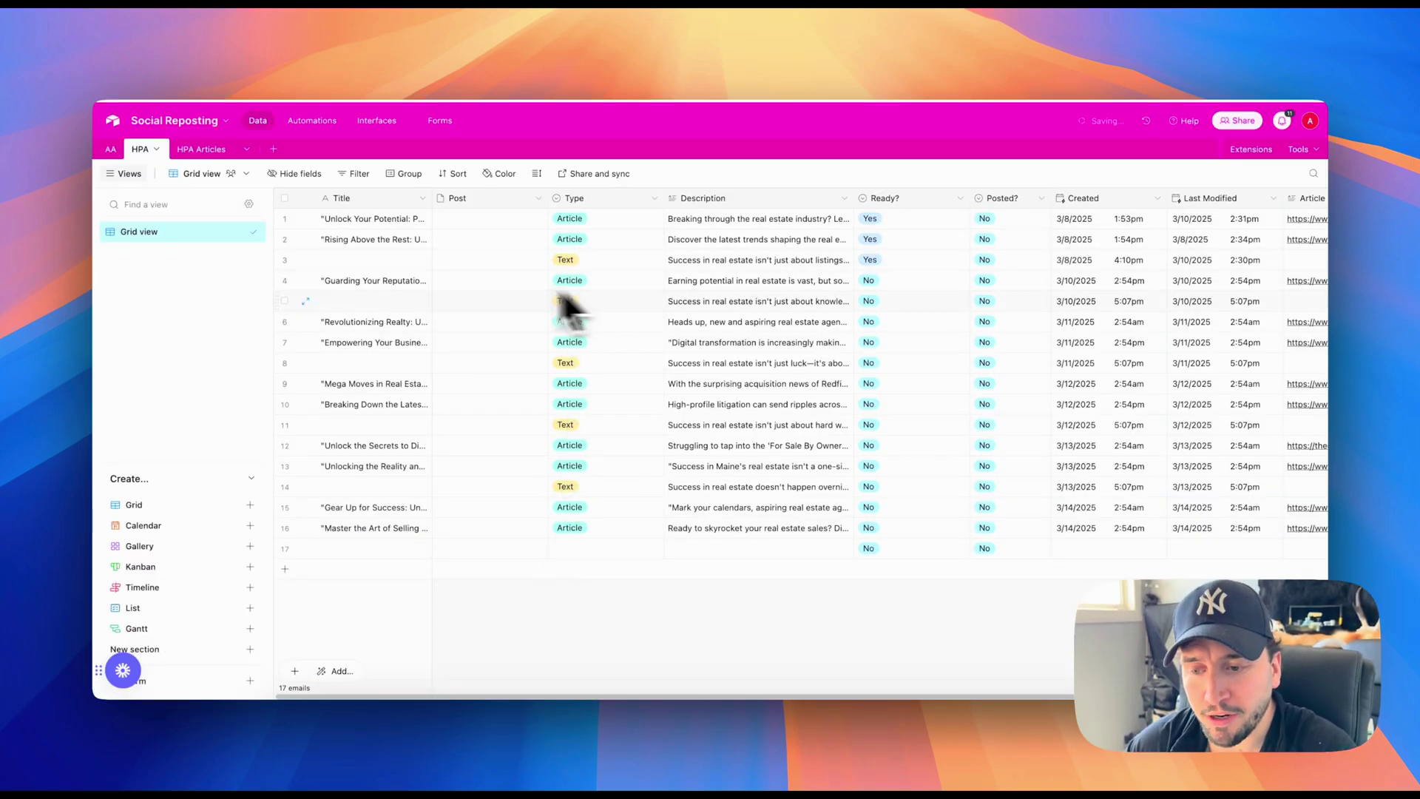
# Upload the saved house image into row 17's Post cell.
pyautogui.click(468, 549)
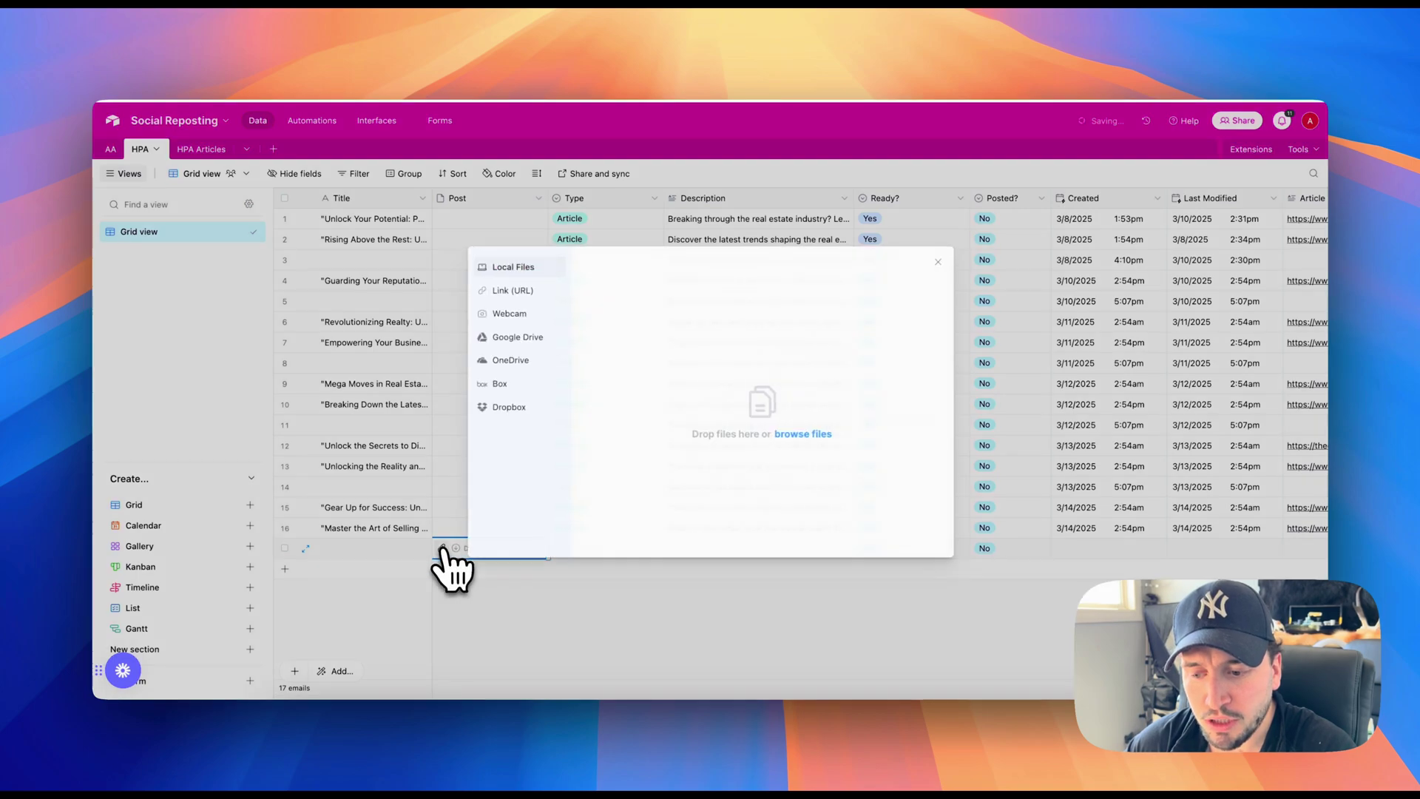
pyautogui.click(786, 436)
pyautogui.doubleClick(870, 548)
pyautogui.click(864, 539)
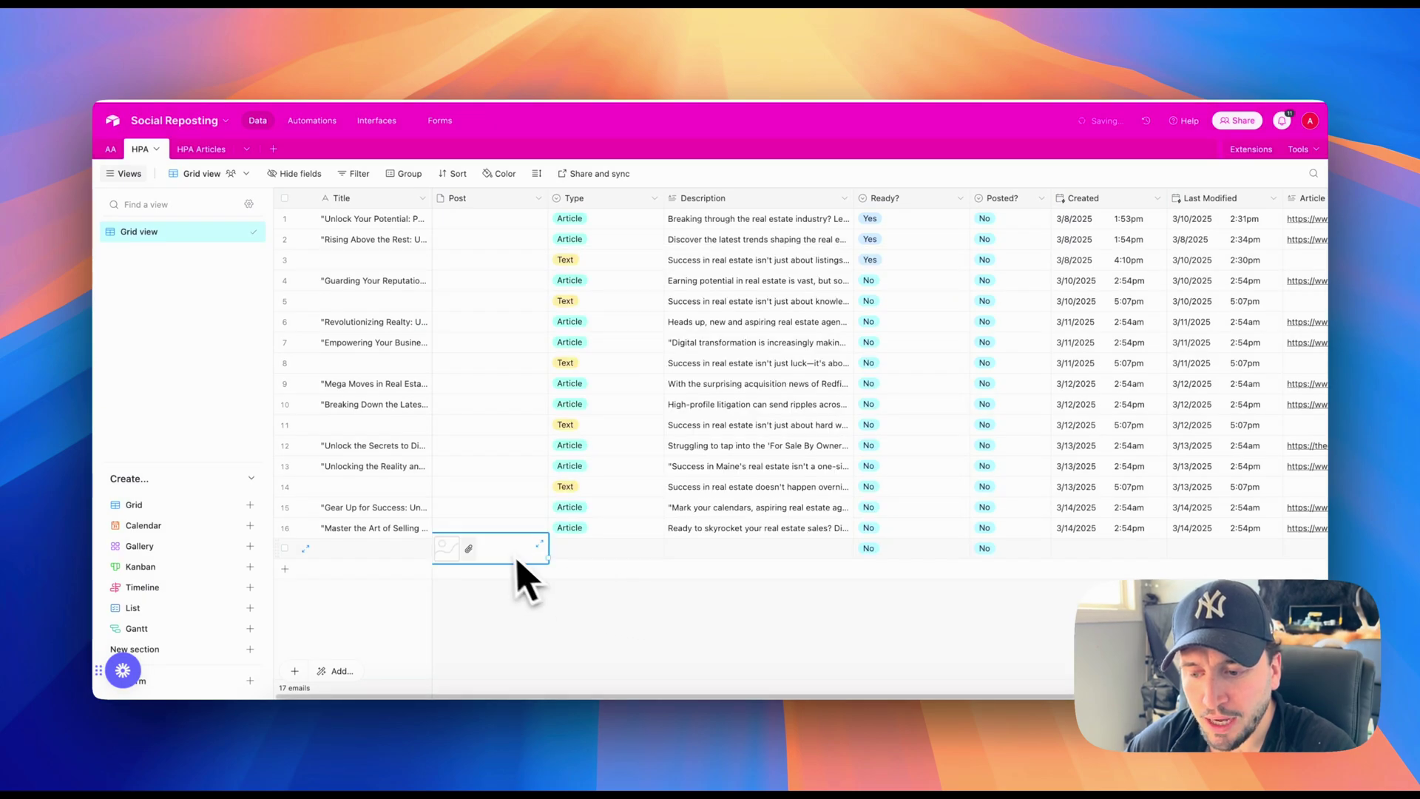
# Enter the Description 'My new listing' / '-3 bedrooms - 2 bathrooms in Laurel neighbourhood'.
pyautogui.click(726, 551)
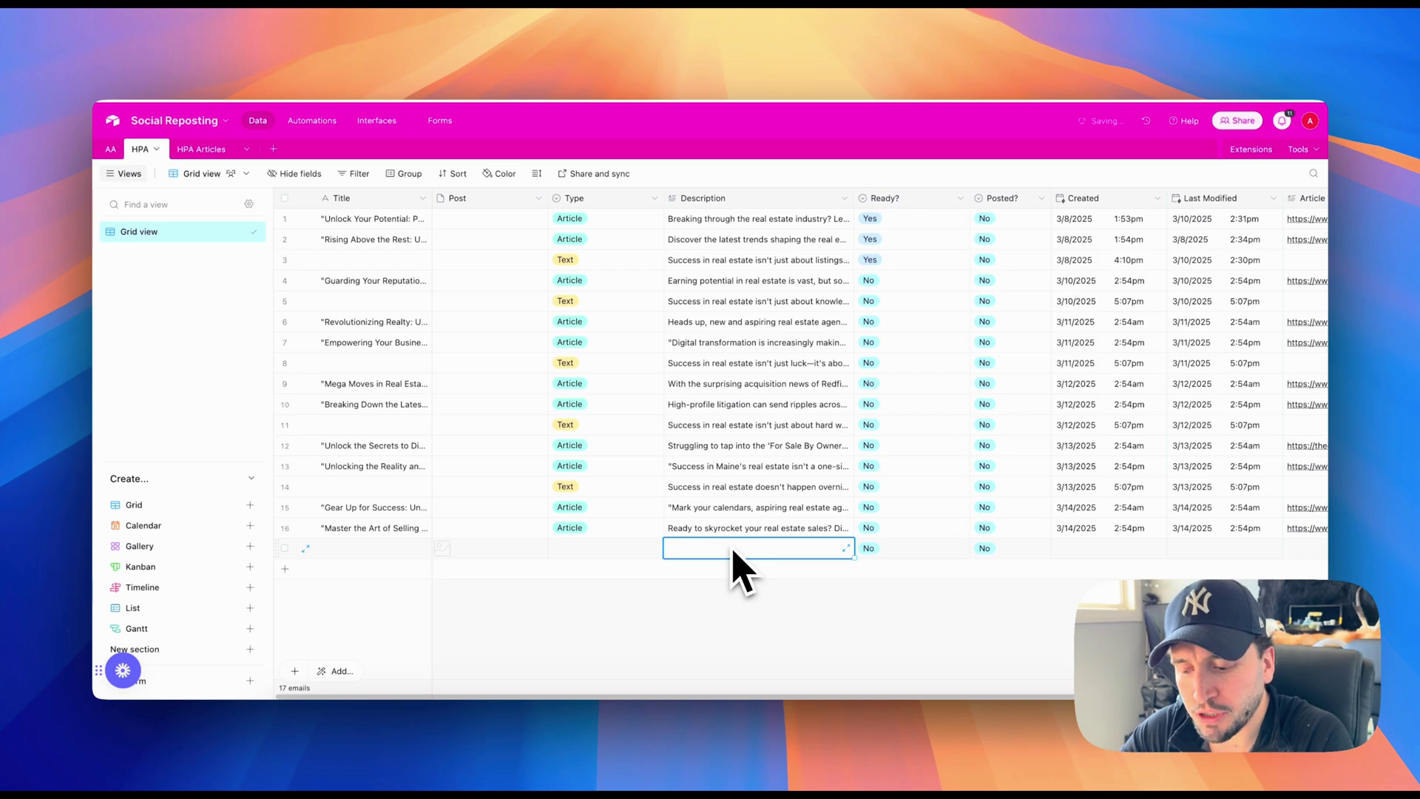
pyautogui.write('My new lisitng')
pyautogui.hotkey('shift', 'Return')
pyautogui.write('-3 bedrooms - 2 bathrooms')
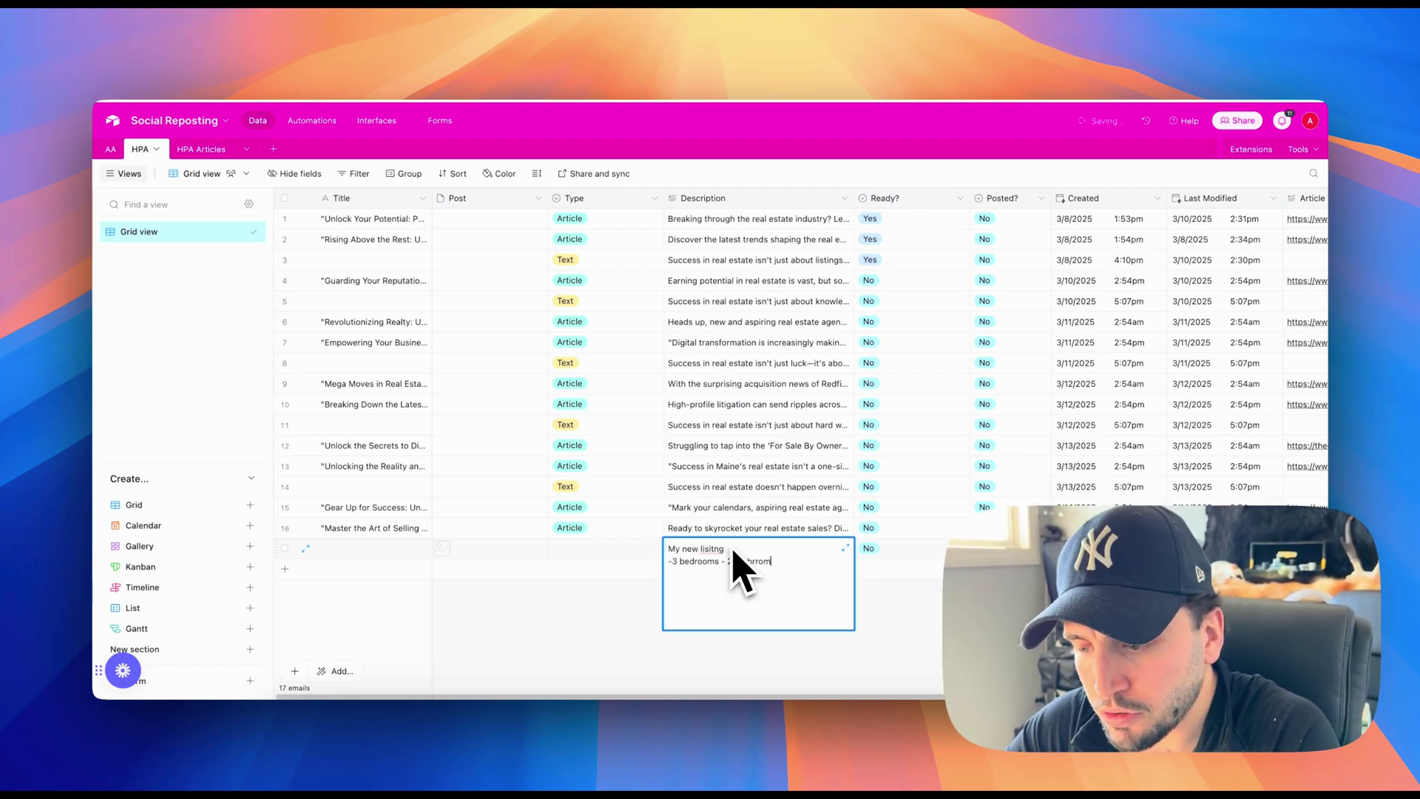
pyautogui.write(' in Laurel neighbourhood')
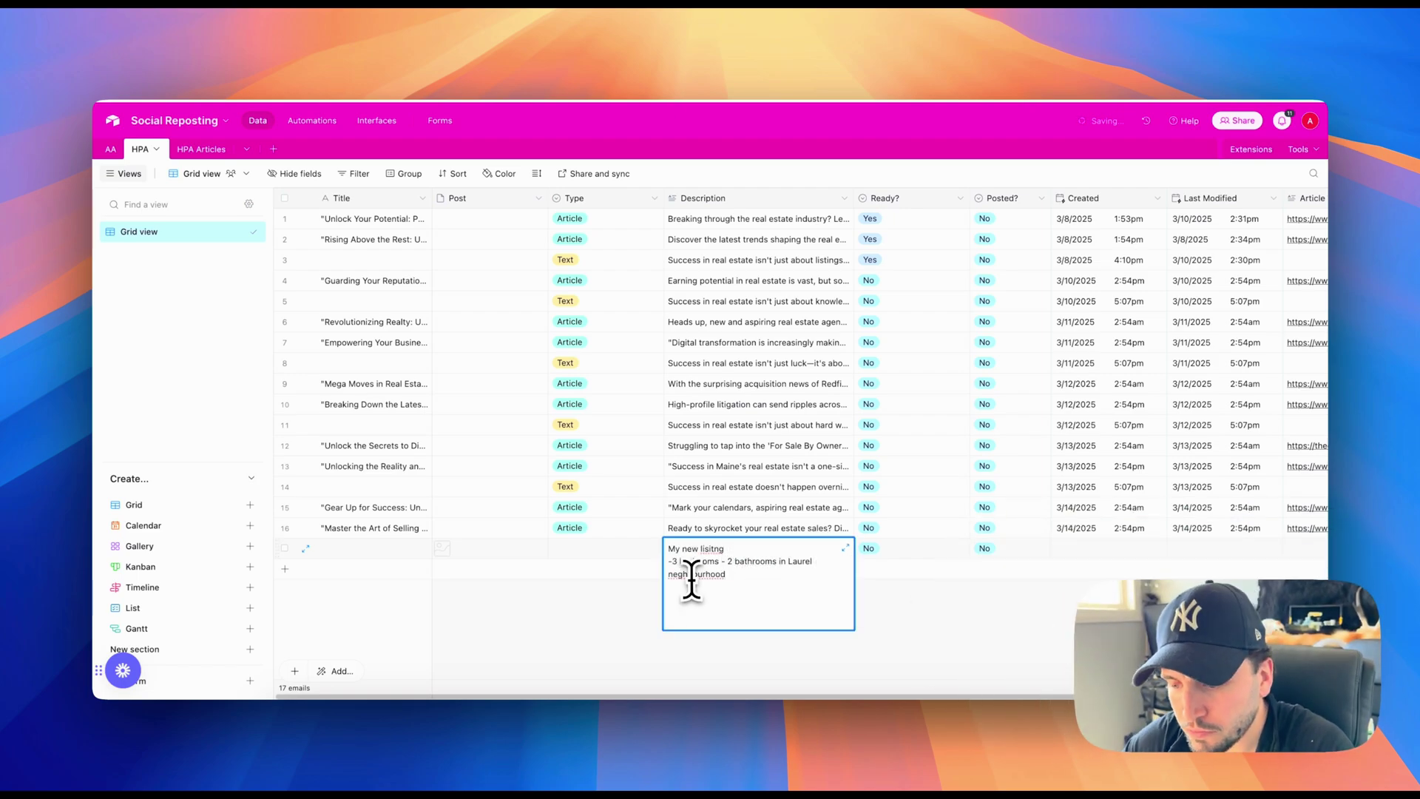
pyautogui.click(692, 575)
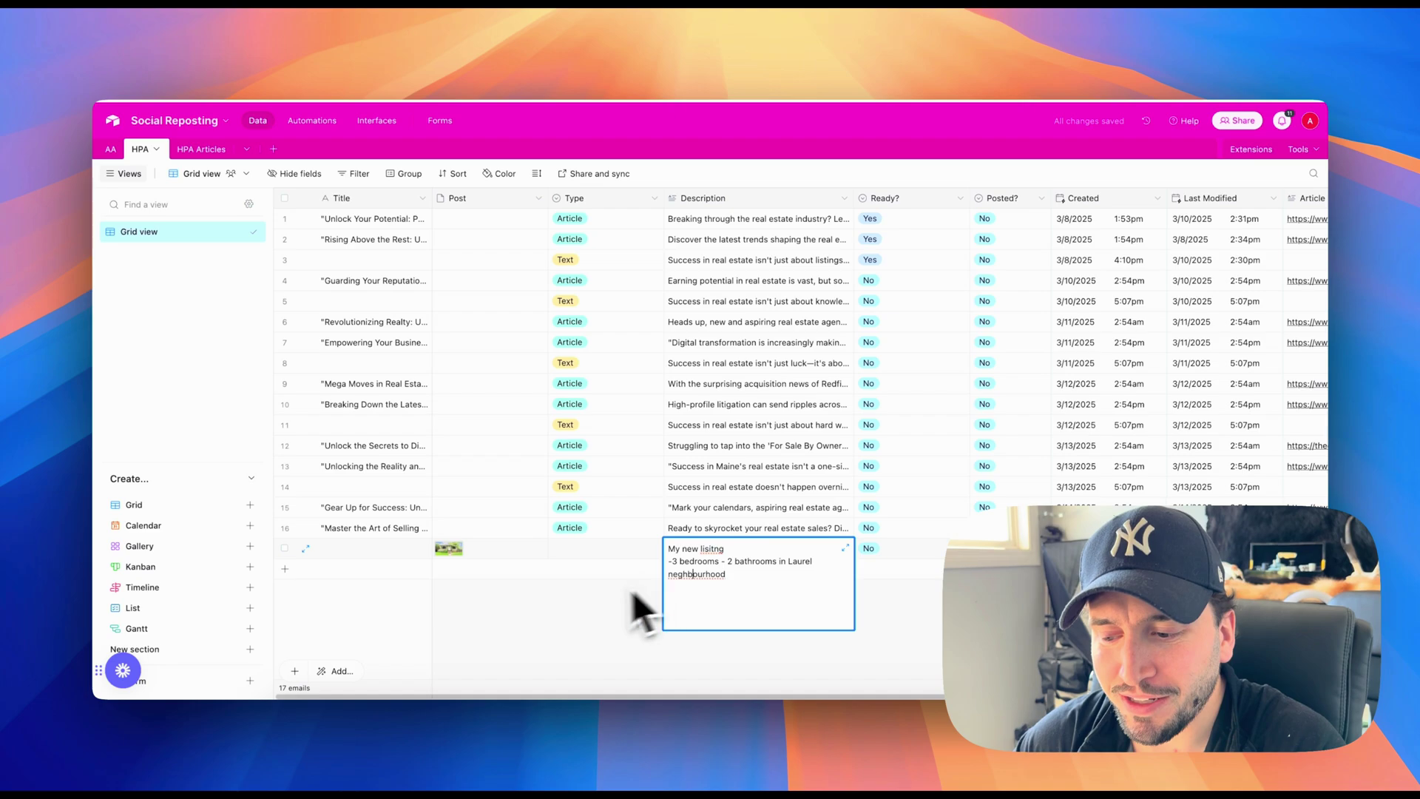
pyautogui.click(578, 608)
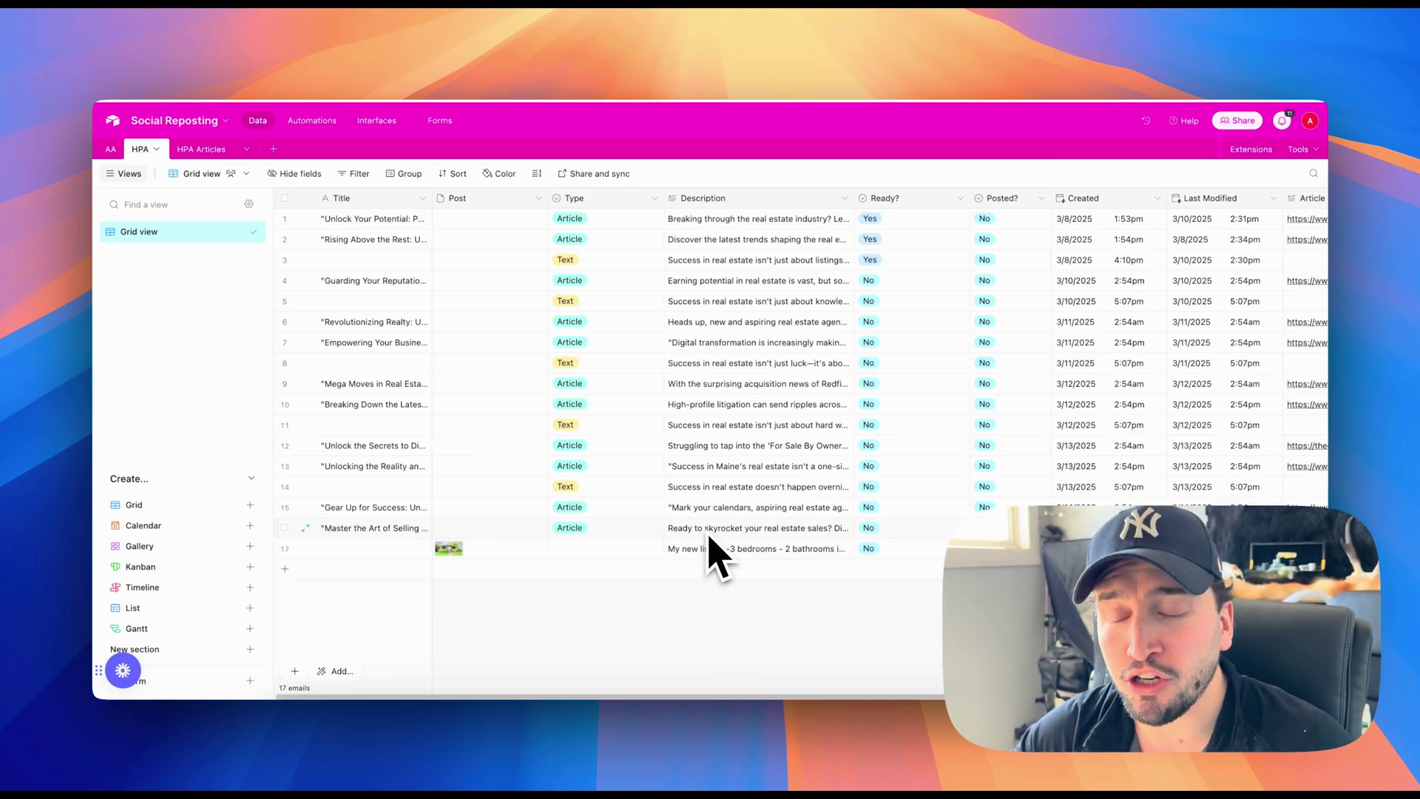
# Set row 17's Type to Picture and leave Ready? as No.
pyautogui.click(592, 548)
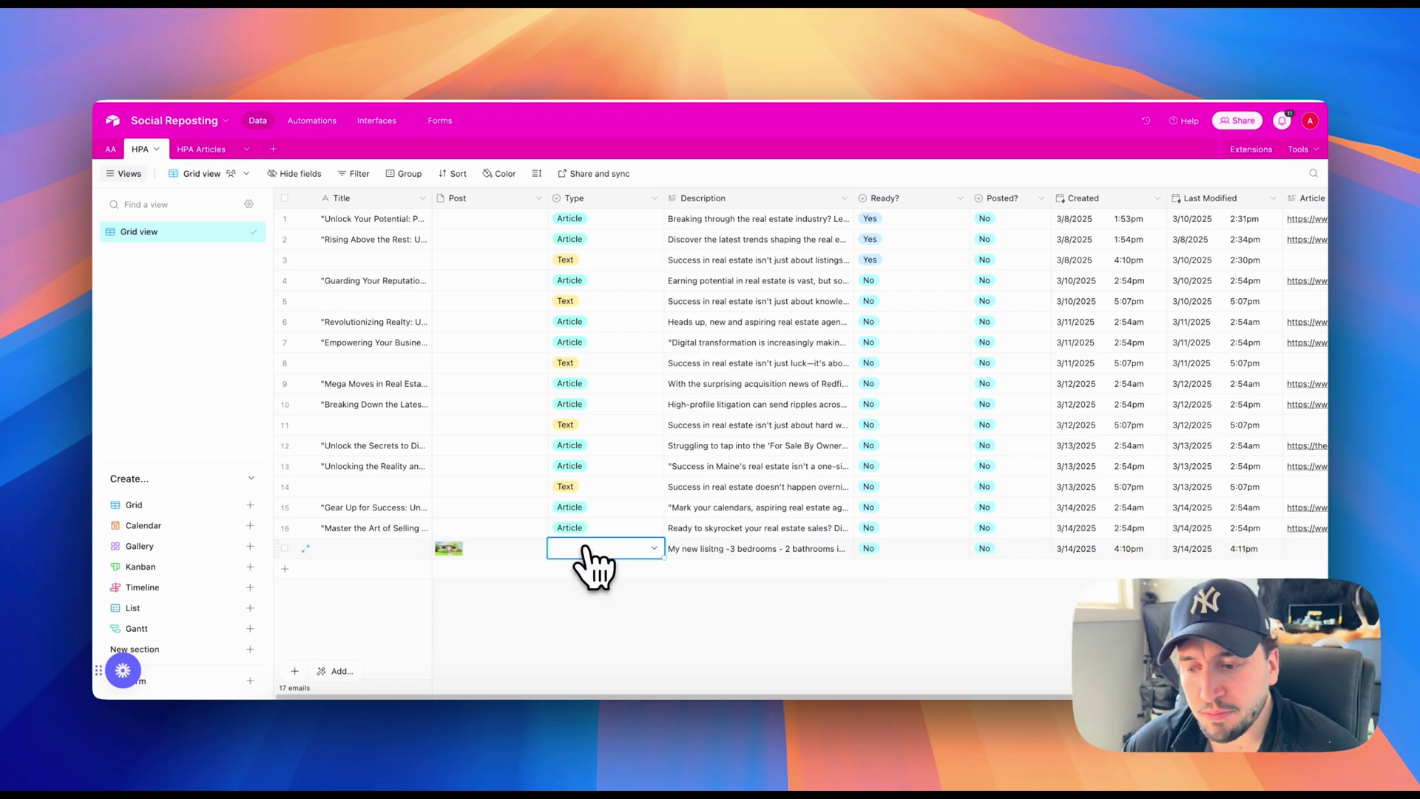
pyautogui.click(654, 548)
pyautogui.click(600, 458)
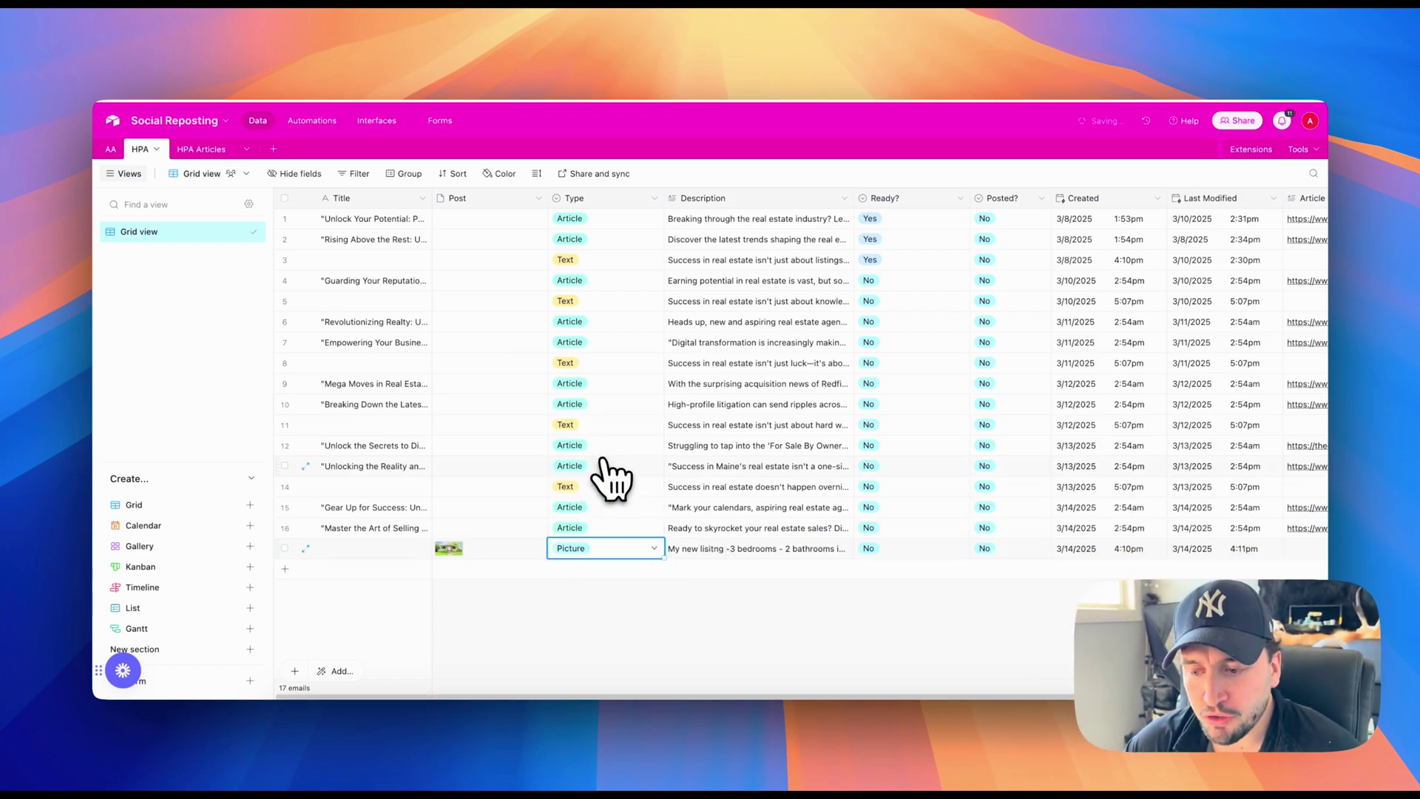
pyautogui.hscroll(3, 772, 569)
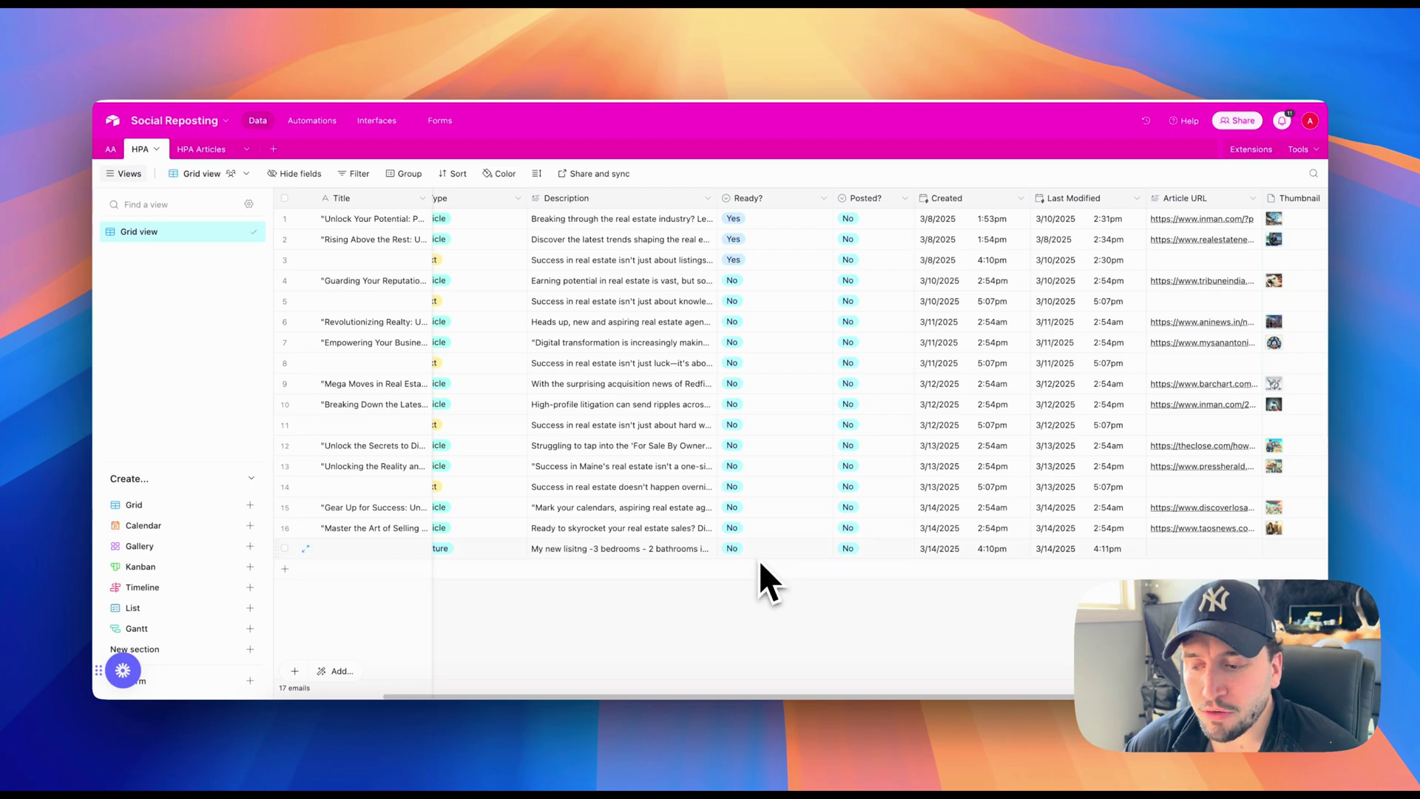
pyautogui.click(818, 549)
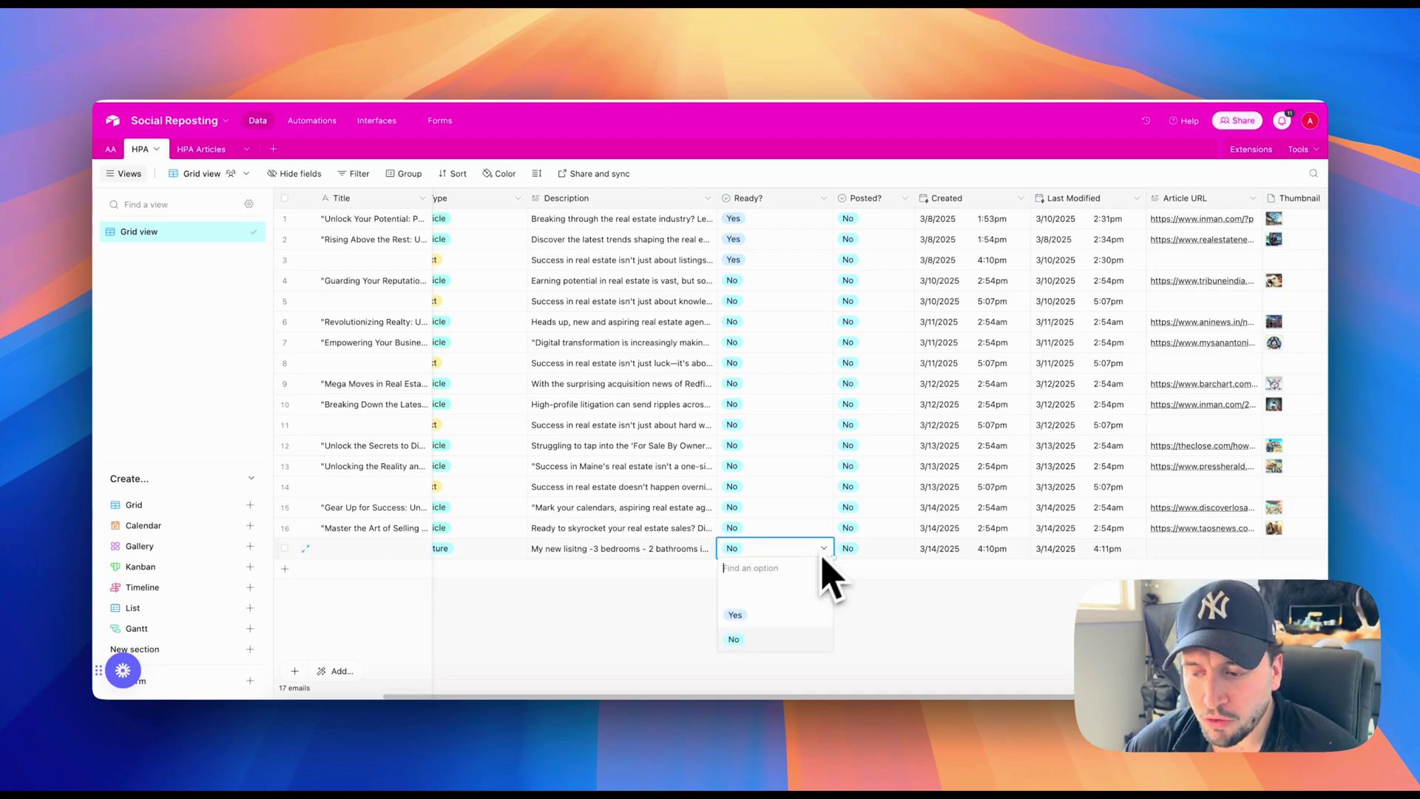
pyautogui.click(762, 638)
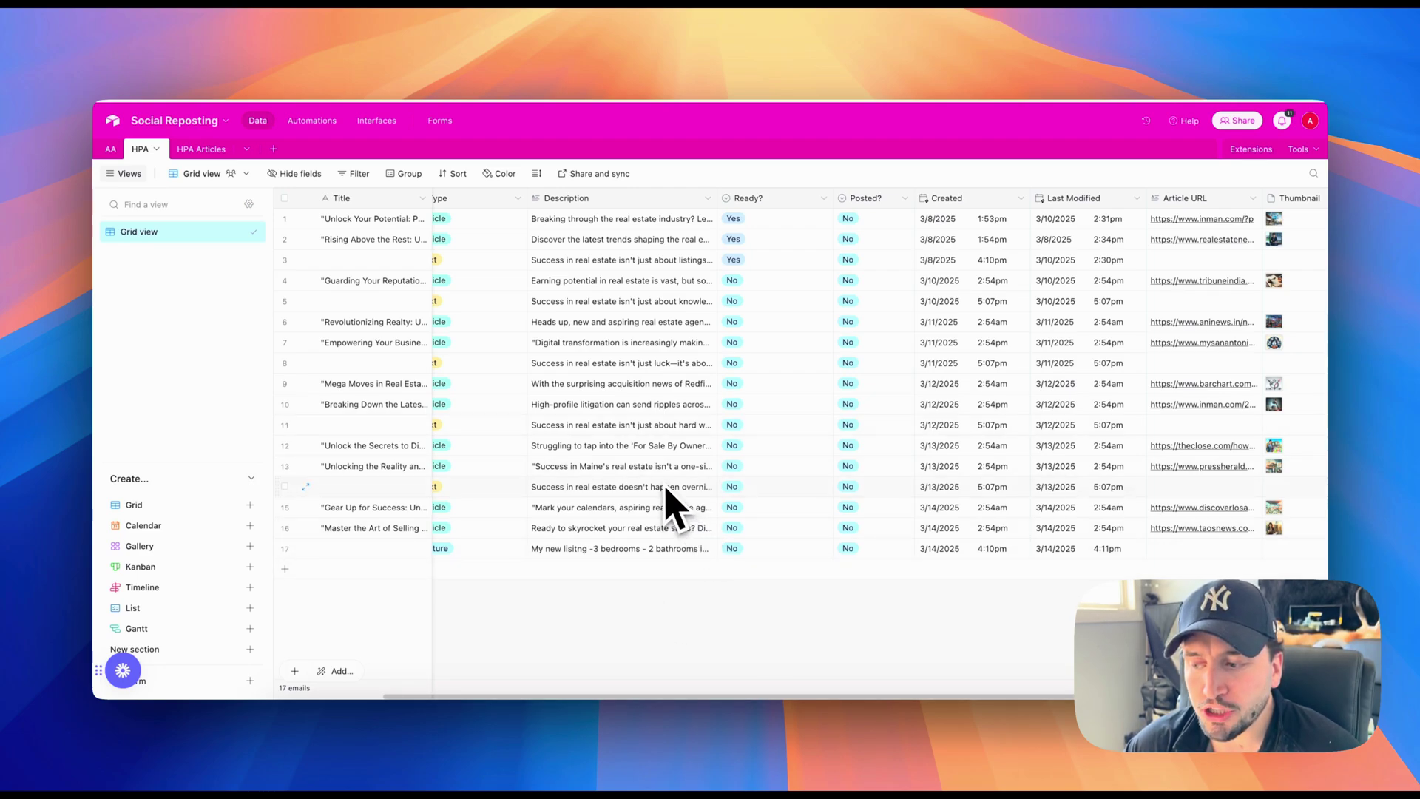
pyautogui.hscroll(-3, 670, 509)
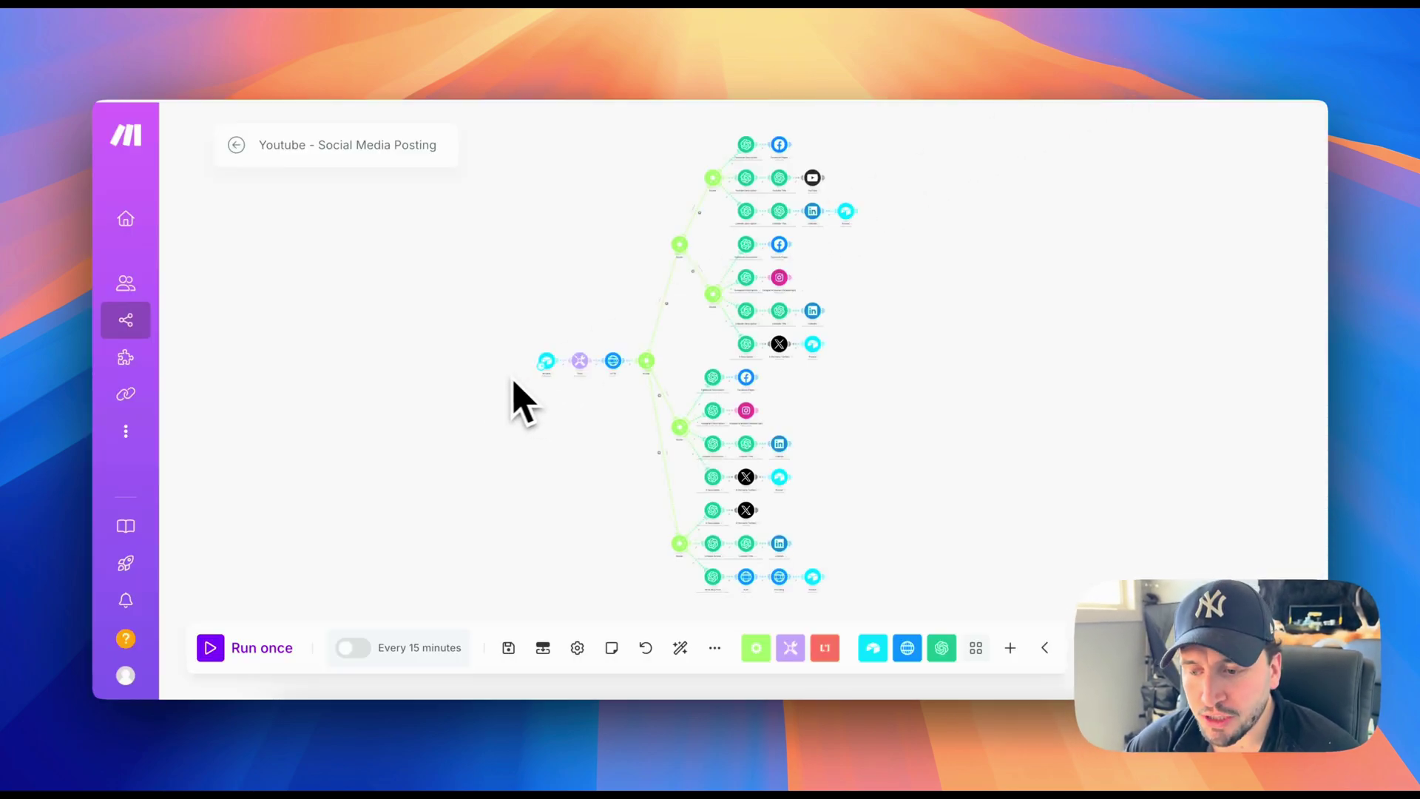
# Pan and zoom across the scenario canvas to view all its routers and branches.
pyautogui.scroll(10, 733, 354)
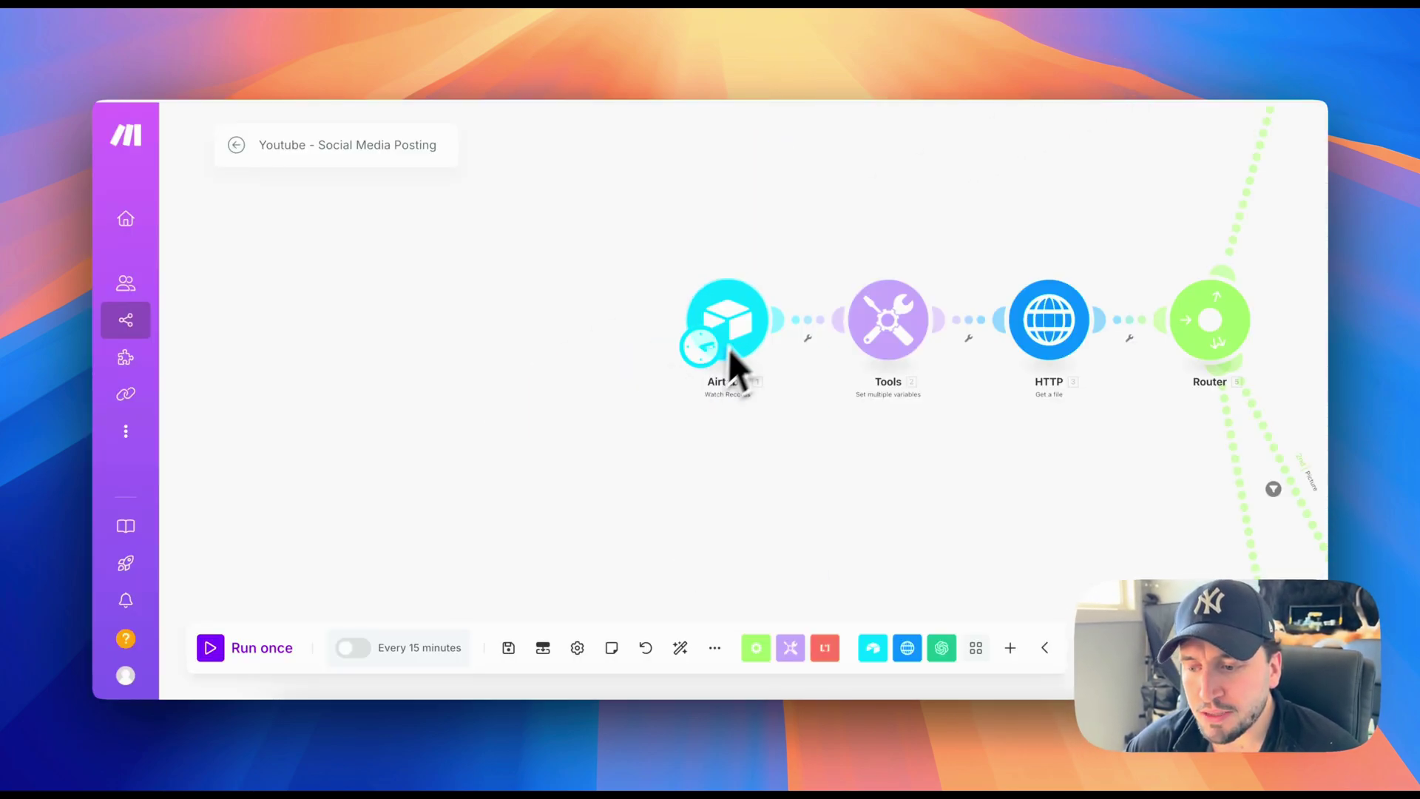
pyautogui.hscroll(5, 770, 337)
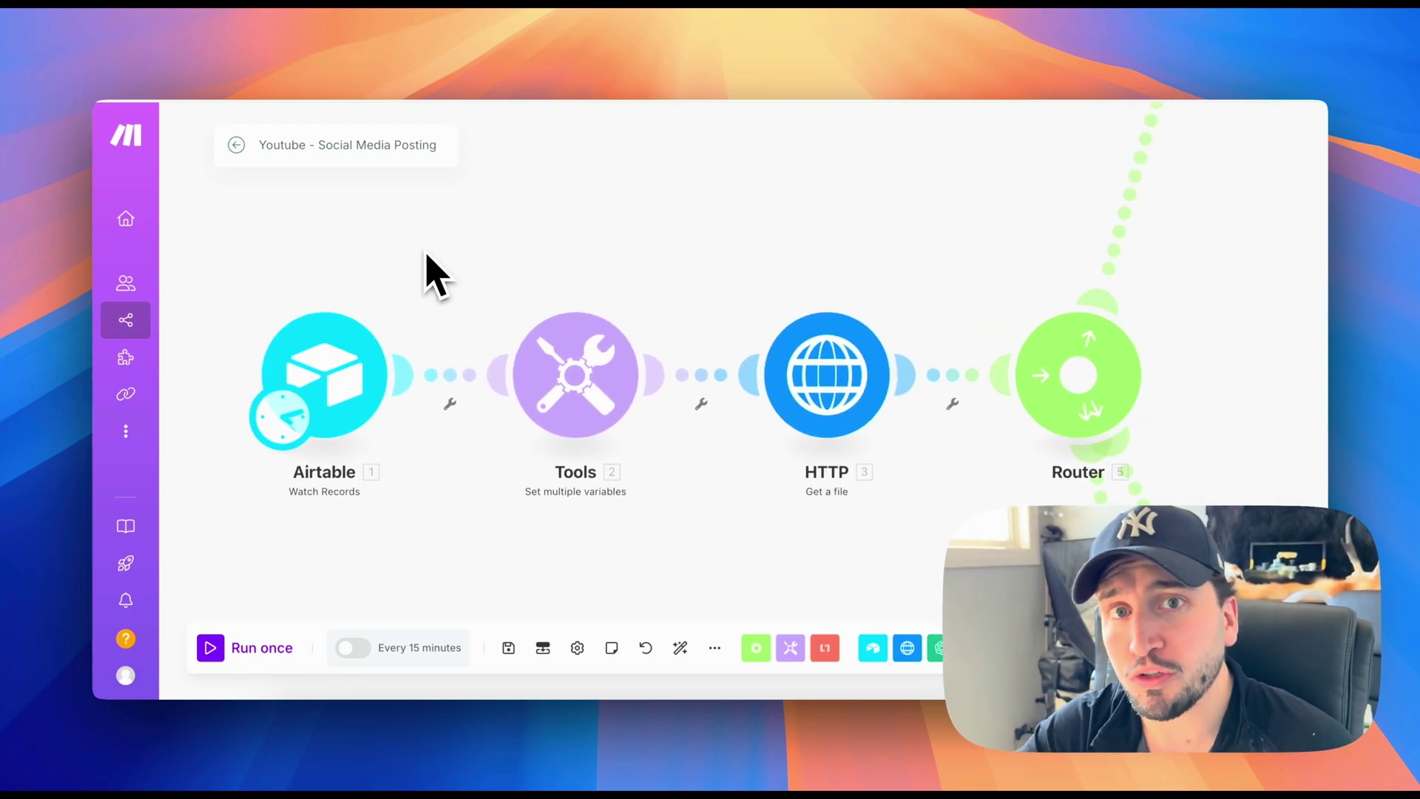
pyautogui.hscroll(-2, 433, 277)
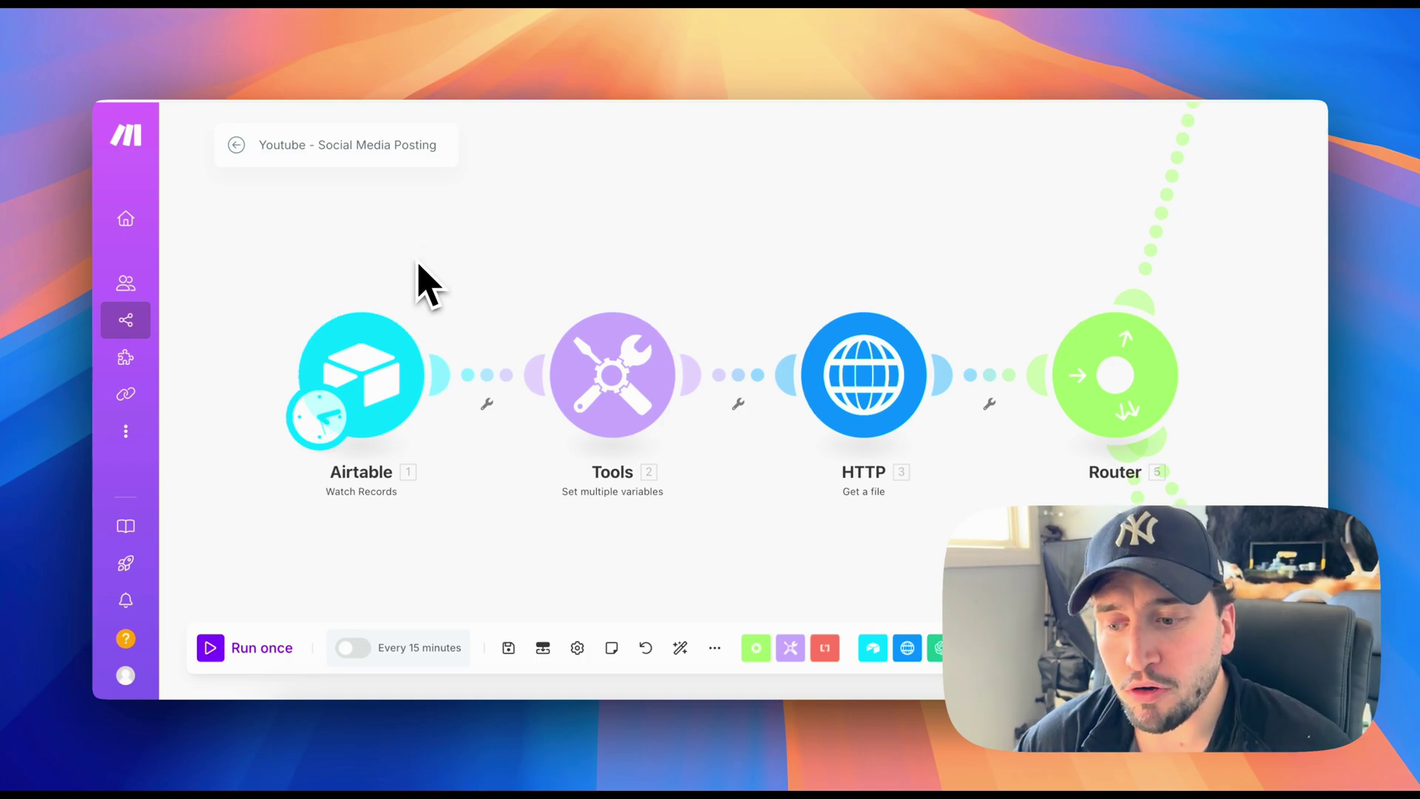
pyautogui.scroll(-5, 482, 370)
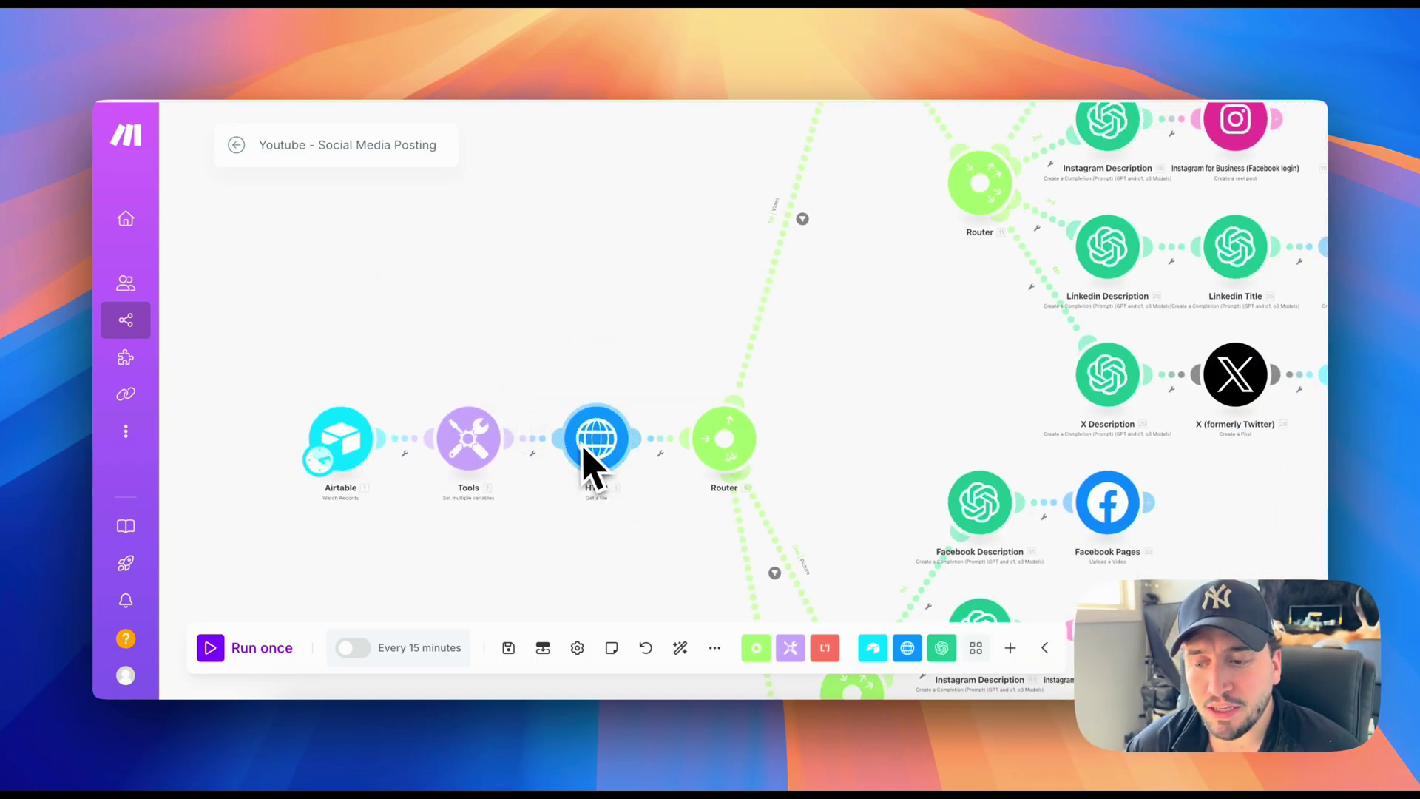
pyautogui.scroll(-3, 628, 376)
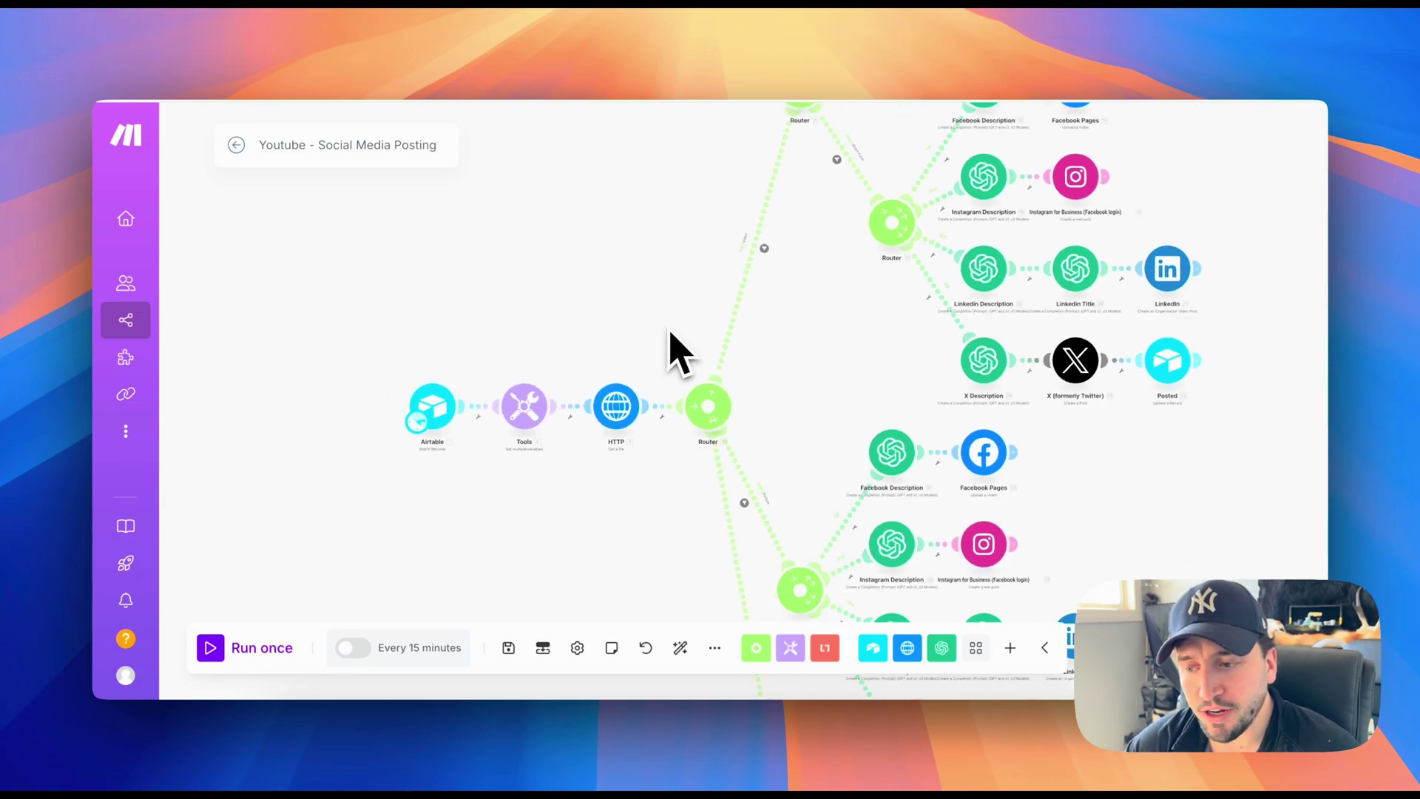
pyautogui.moveTo(675, 348); pyautogui.dragTo(539, 587)
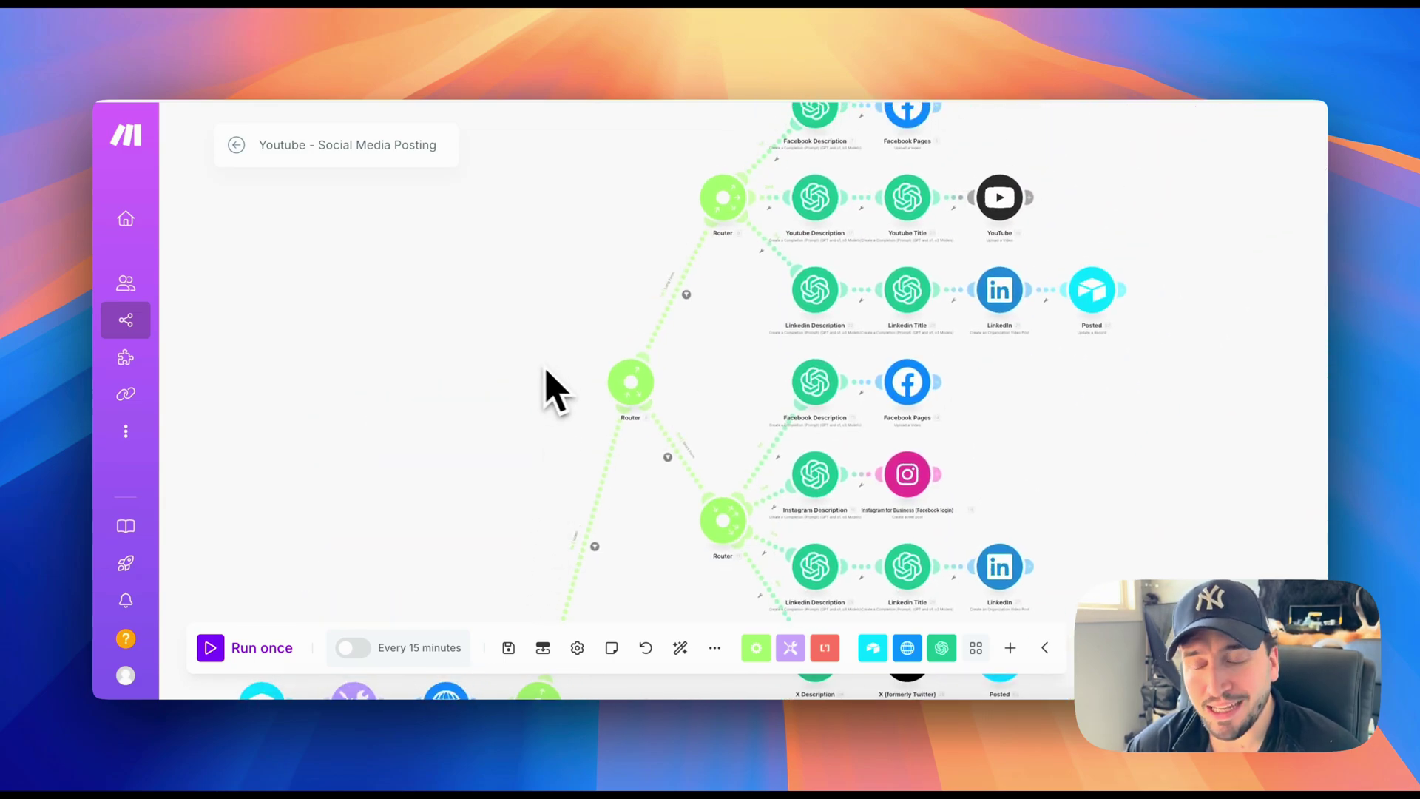
pyautogui.moveTo(582, 370); pyautogui.dragTo(484, 466)
pyautogui.moveTo(579, 340); pyautogui.dragTo(645, 200)
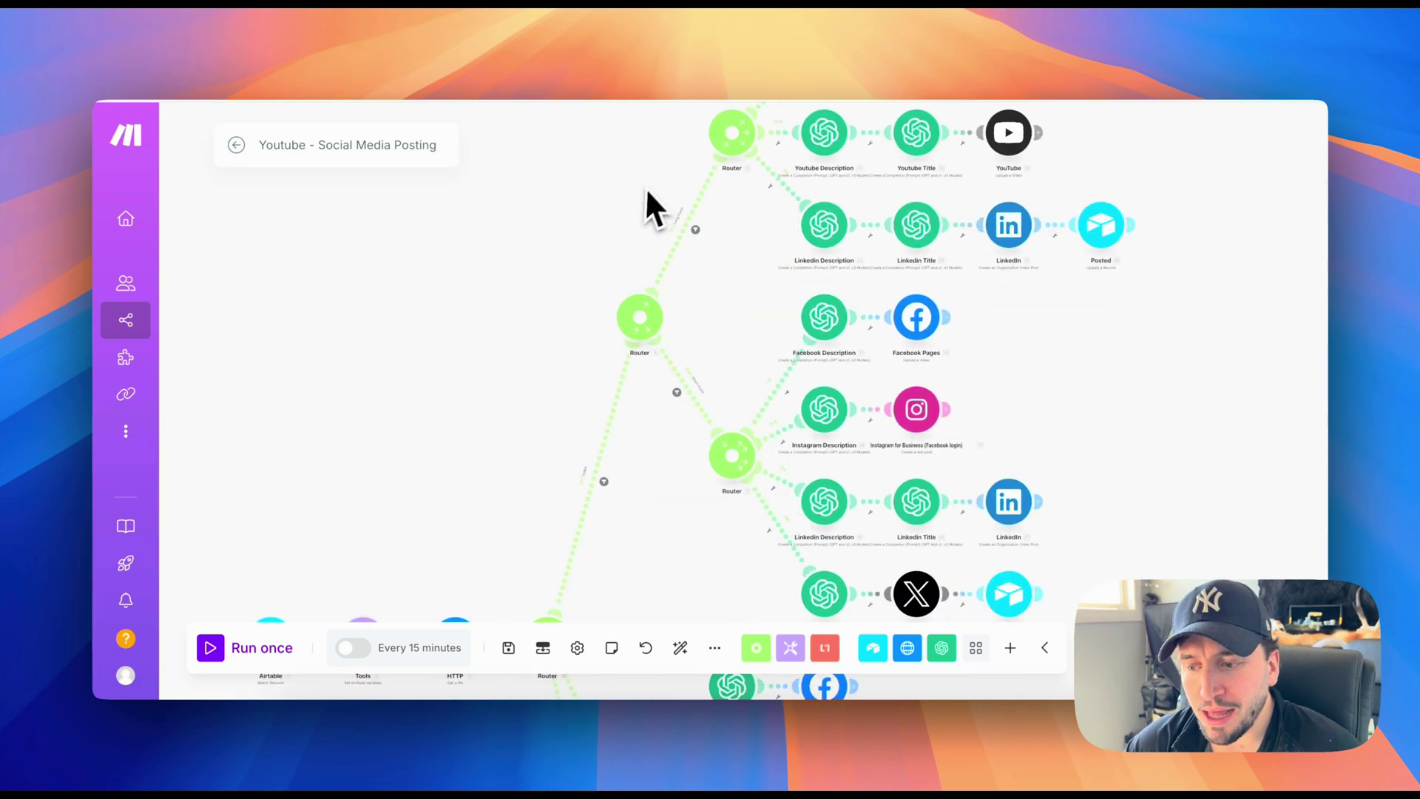
pyautogui.scroll(-3, 546, 435)
pyautogui.moveTo(546, 435); pyautogui.dragTo(562, 295)
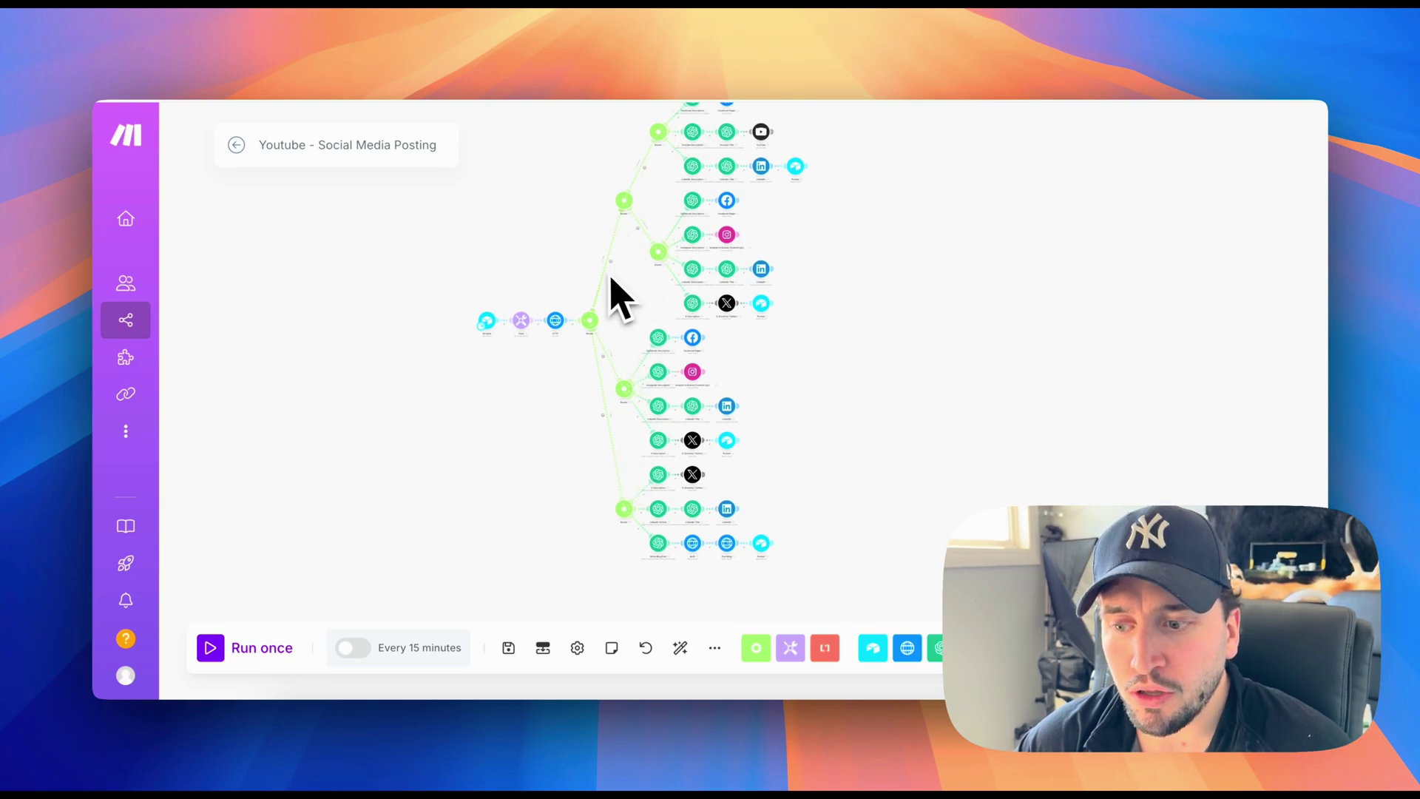
pyautogui.scroll(3, 492, 373)
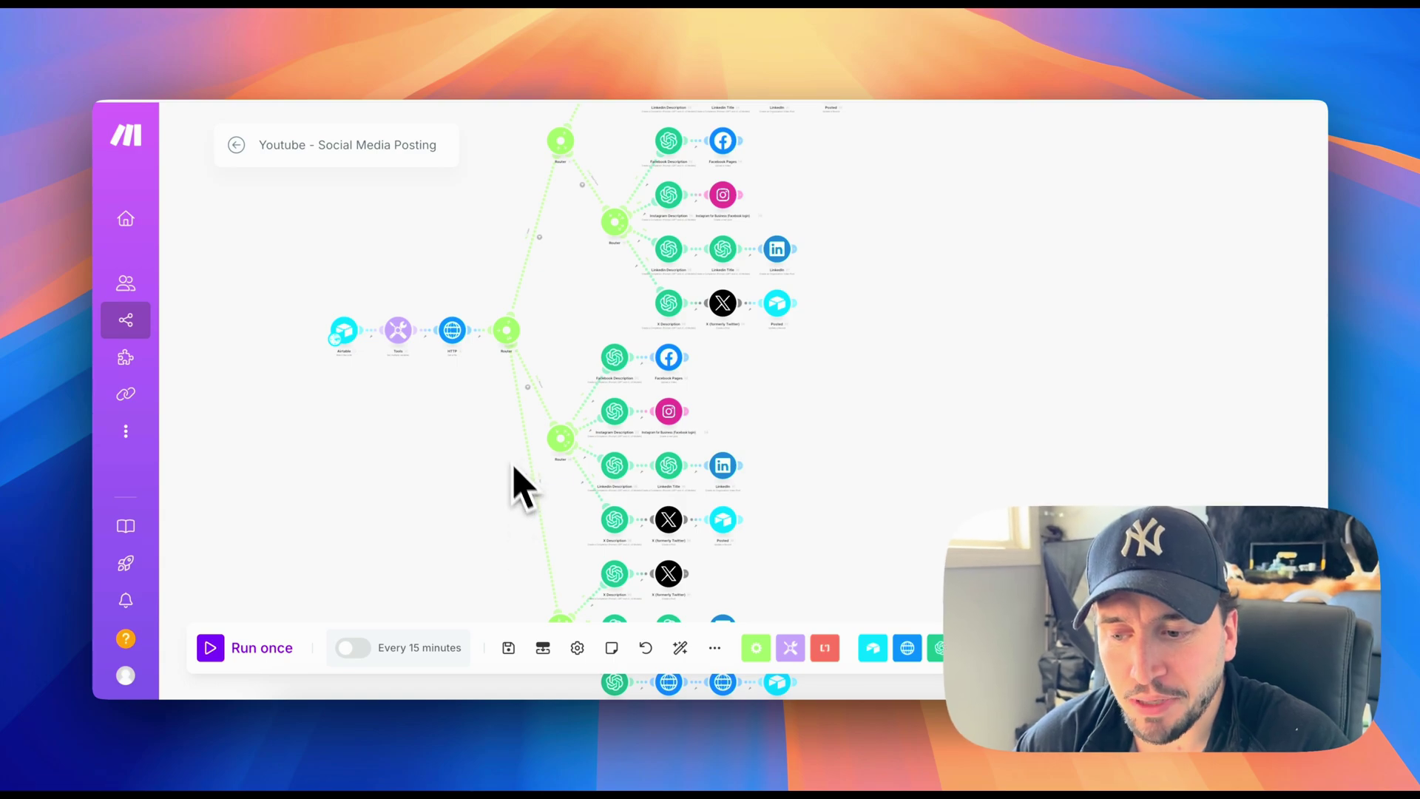
pyautogui.scroll(5, 509, 398)
pyautogui.scroll(5, 509, 398)
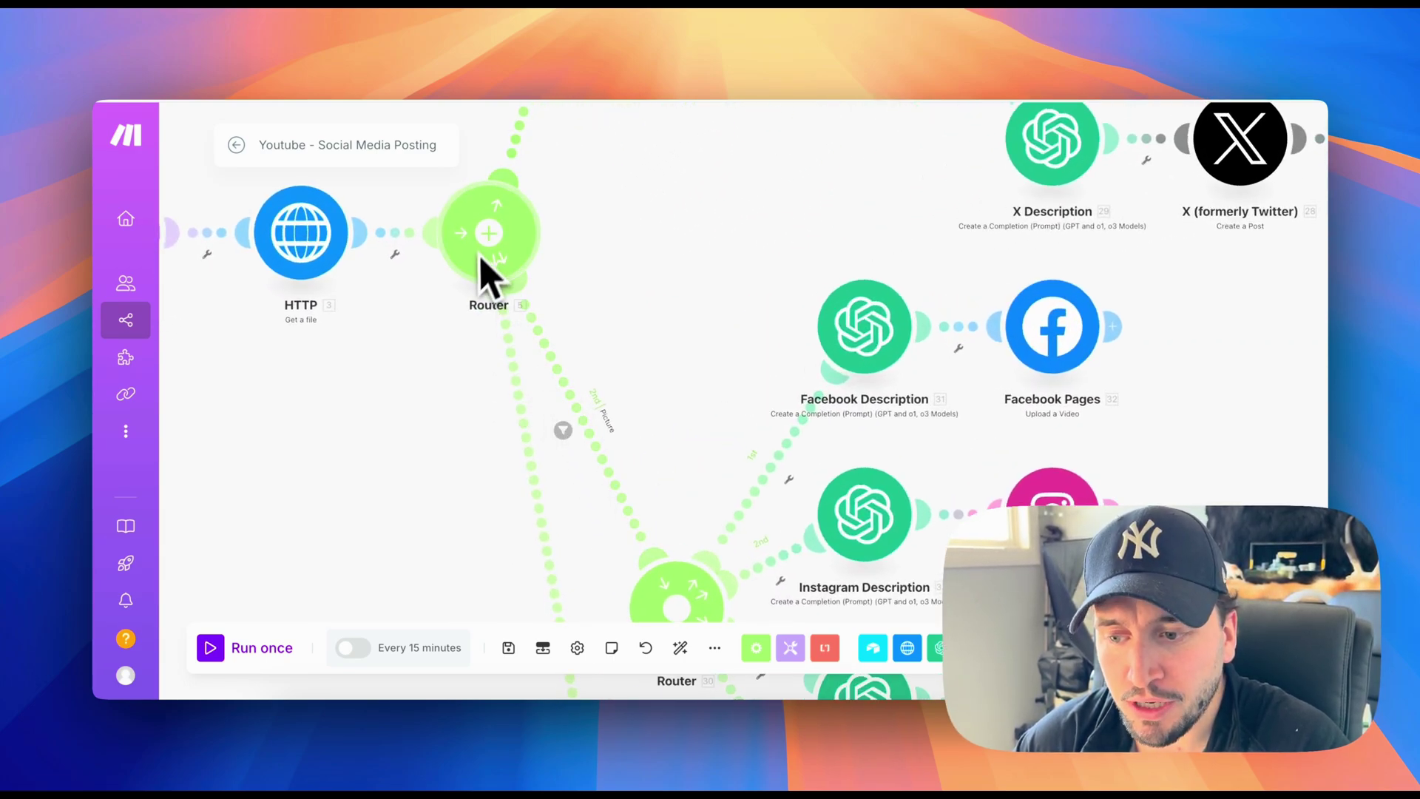
# Inspect the lower router's Facebook, Instagram, LinkedIn and X branches, then switch to Airtable.
pyautogui.moveTo(622, 517); pyautogui.dragTo(650, 253)
pyautogui.scroll(-2, 673, 452)
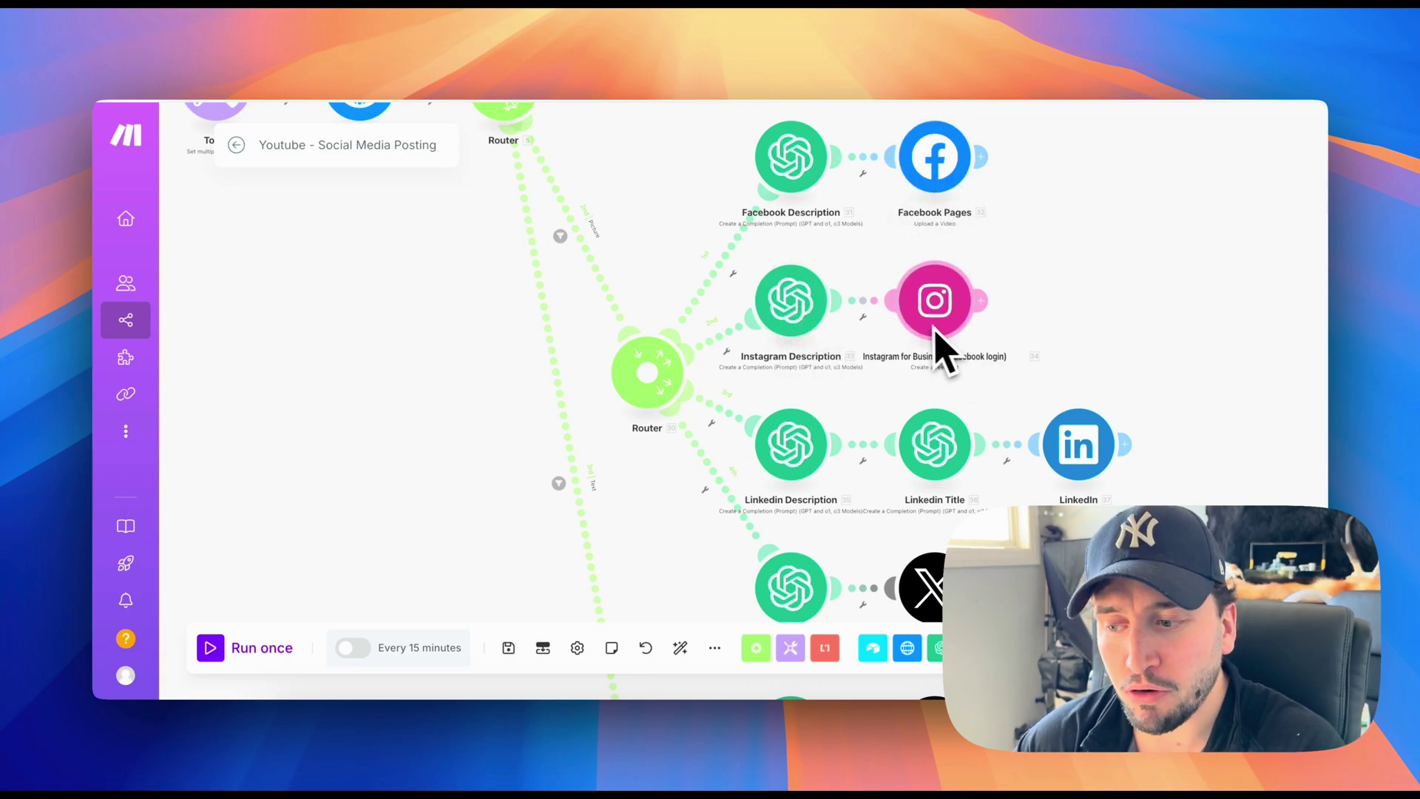
pyautogui.hscroll(5, 739, 399)
pyautogui.scroll(-1, 740, 400)
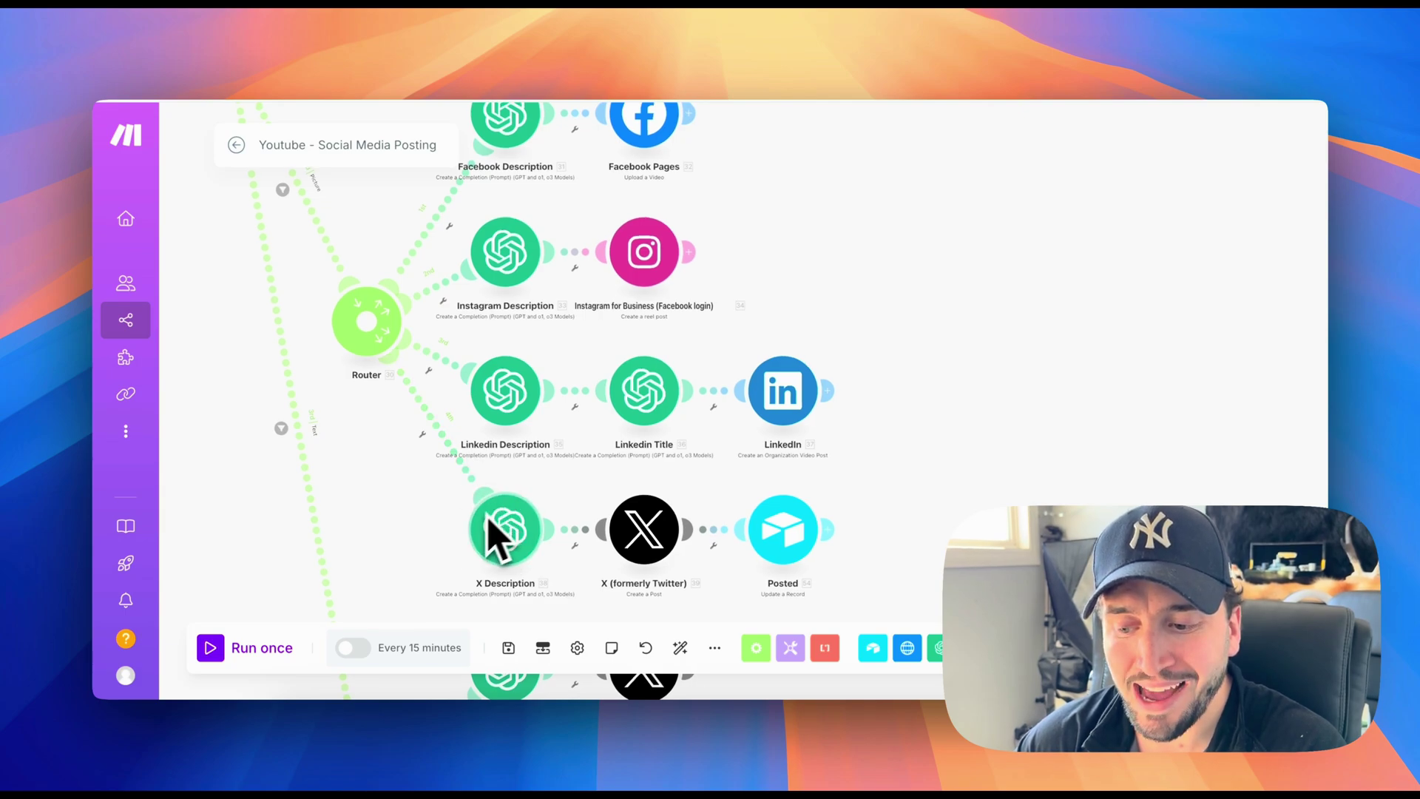
pyautogui.scroll(-5, 821, 534)
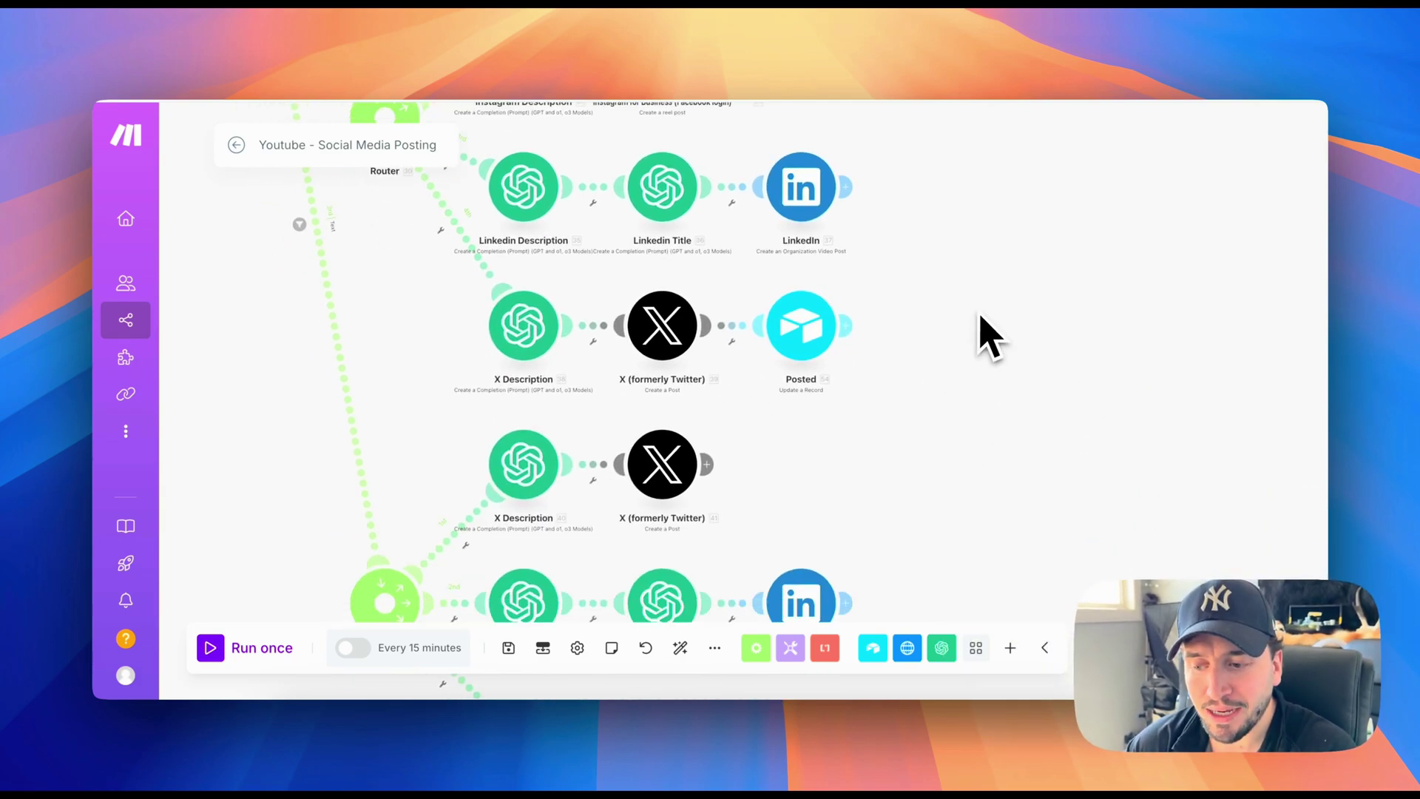
pyautogui.scroll(-1, 630, 174)
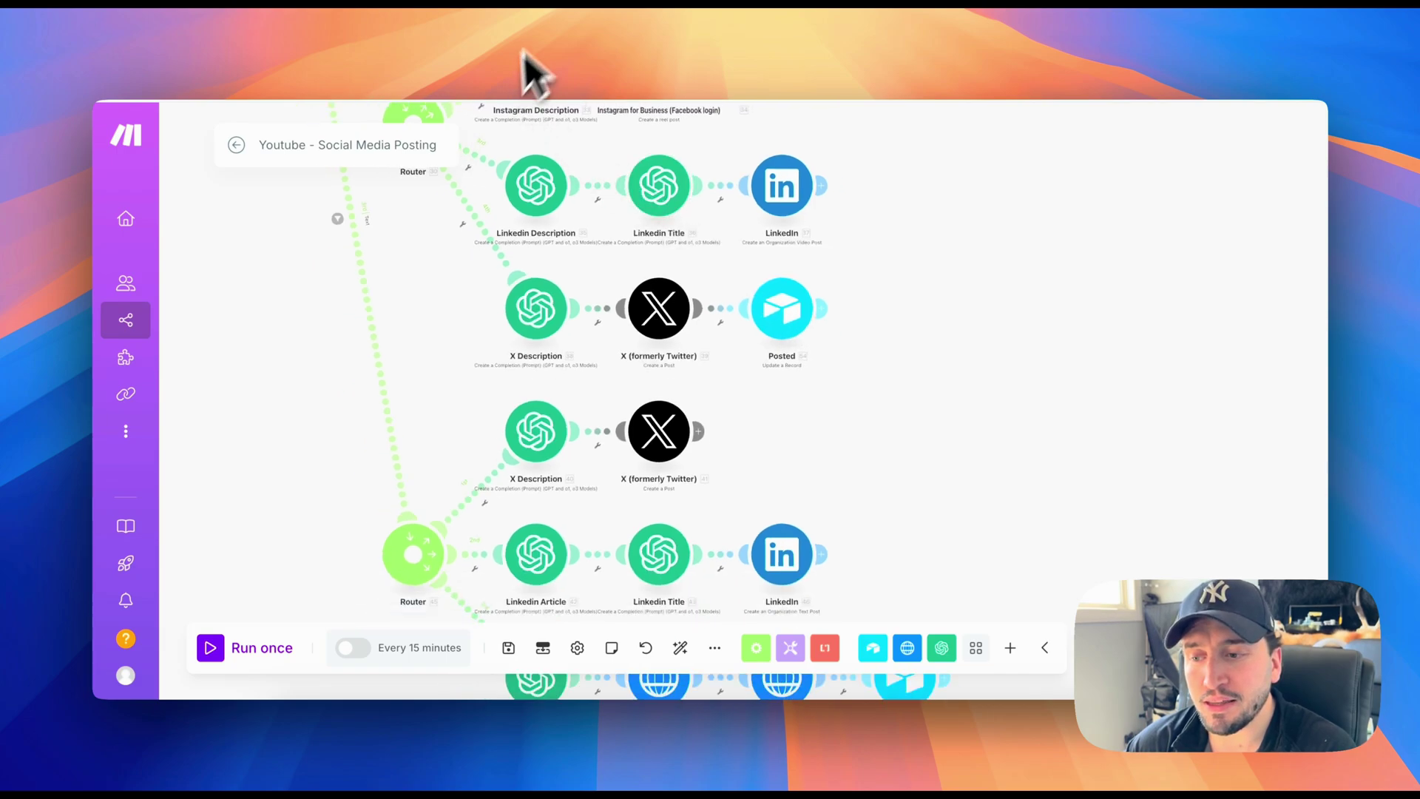
pyautogui.hotkey('ctrl', 'Tab')
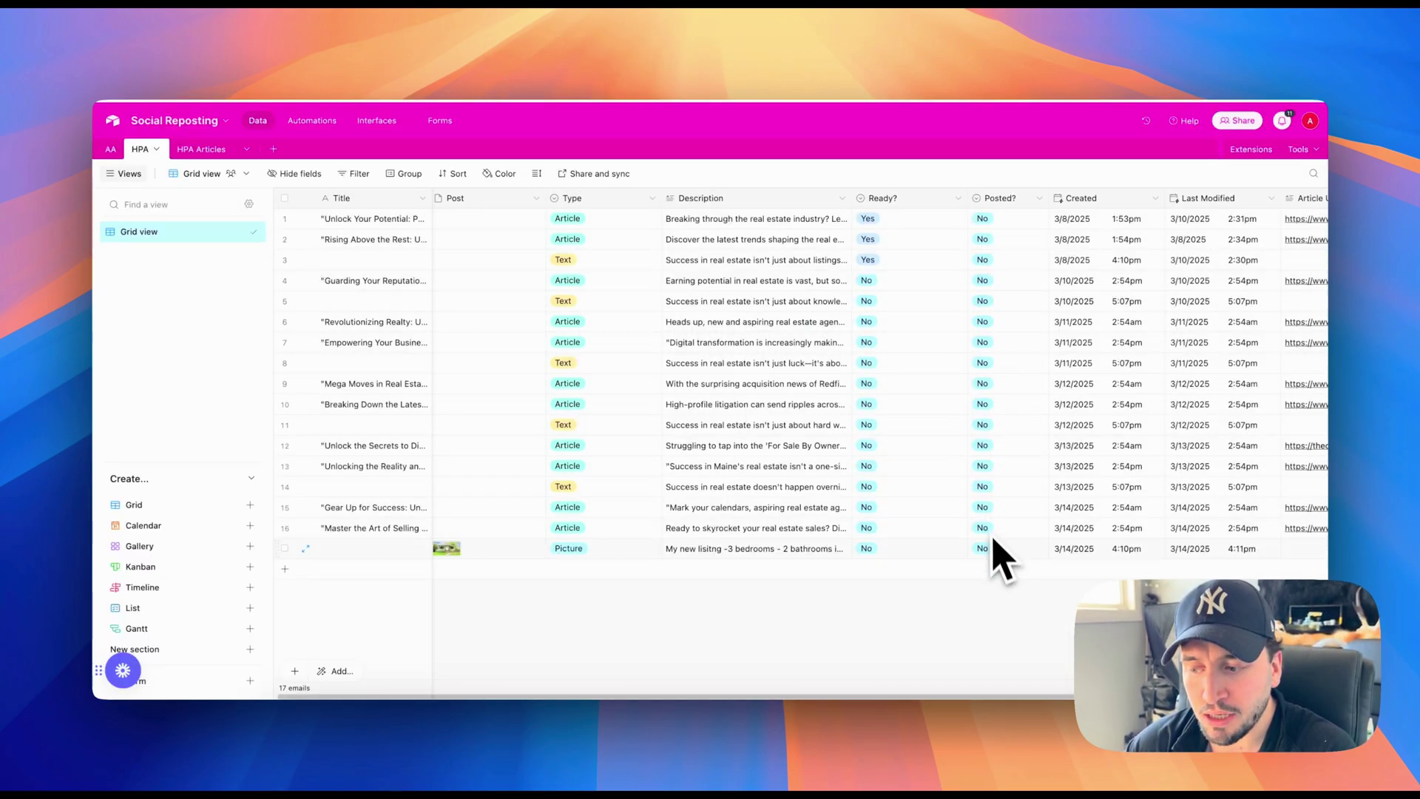
pyautogui.click(1038, 549)
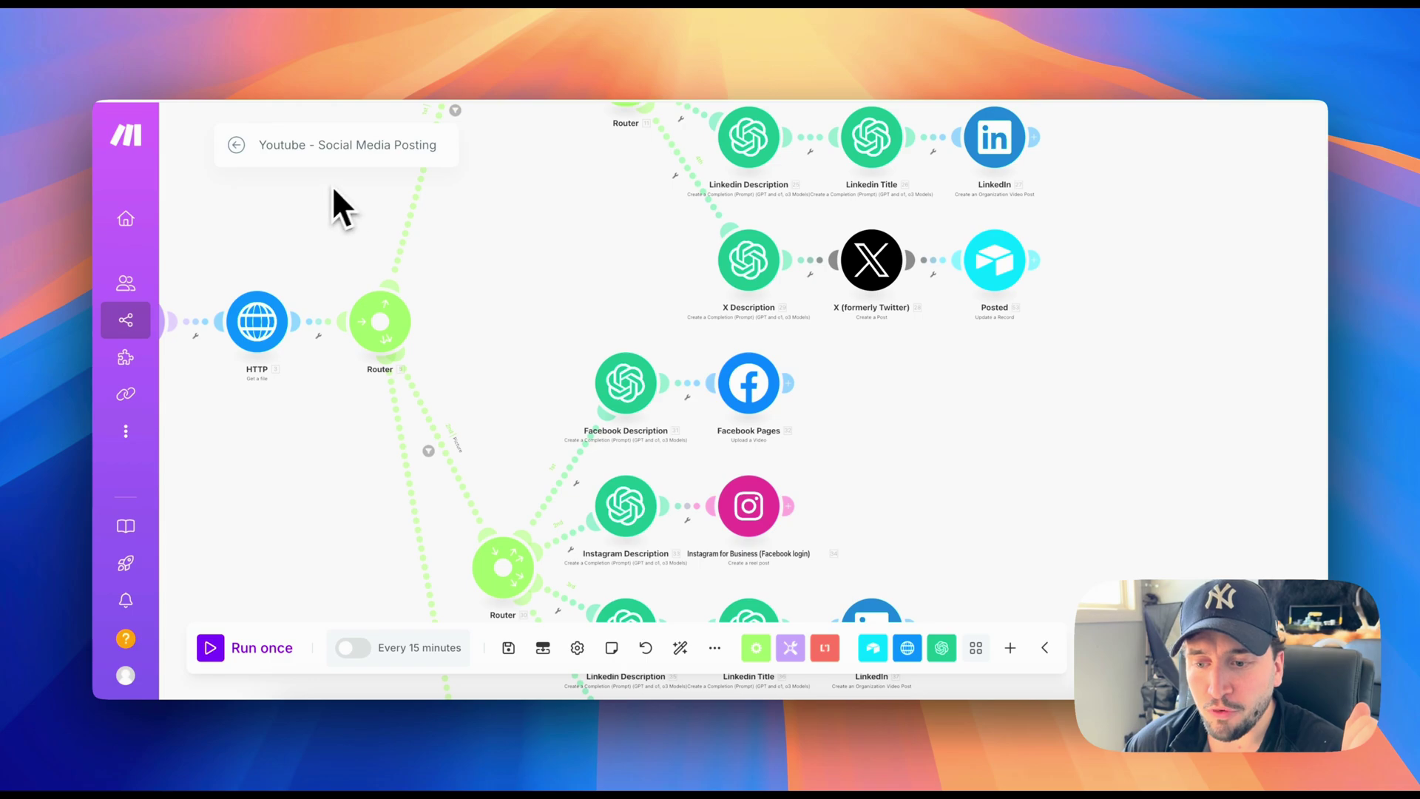
# Pan and zoom out over the scenario's YouTube, LinkedIn, Facebook, Instagram and X branches.
pyautogui.moveTo(333, 206); pyautogui.dragTo(365, 429)
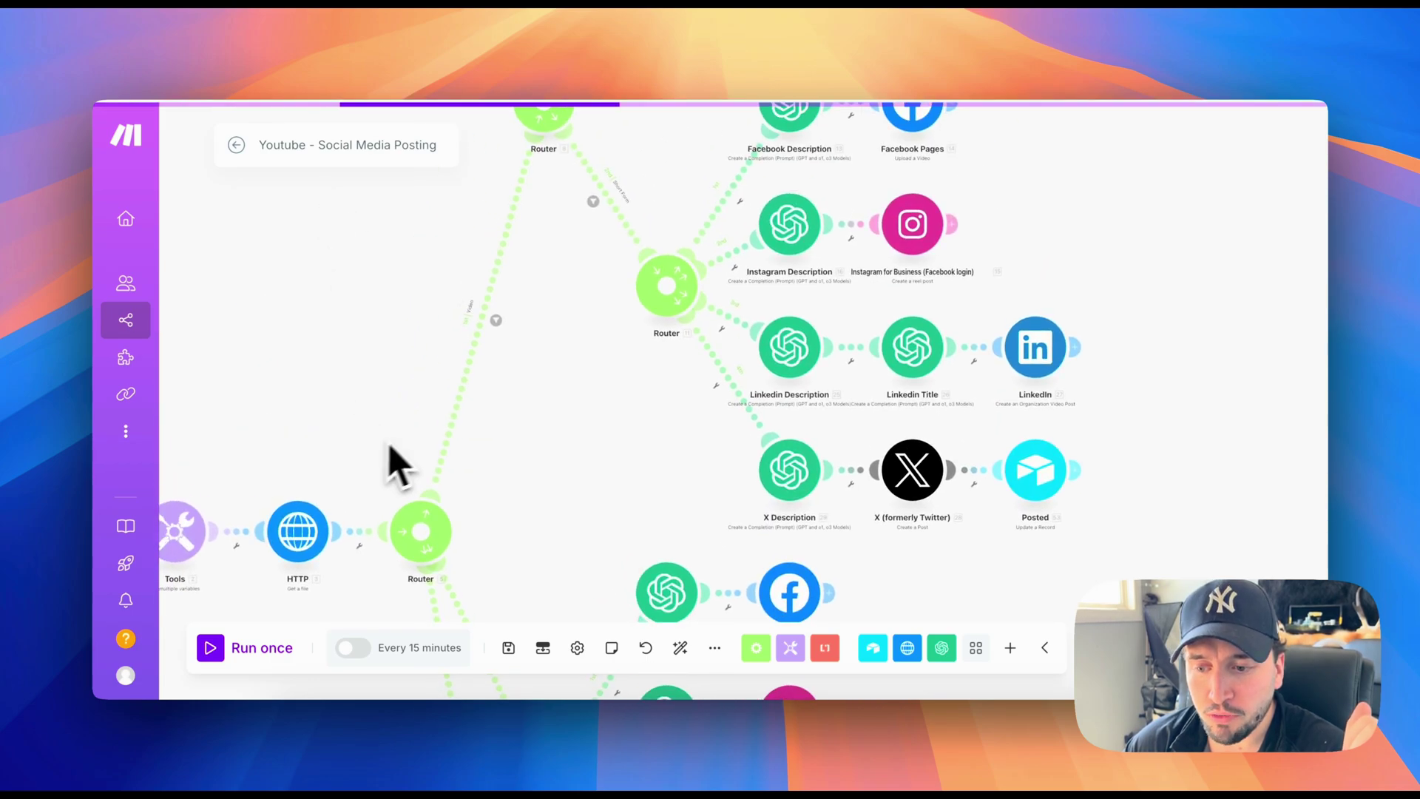
pyautogui.moveTo(481, 286); pyautogui.dragTo(317, 612)
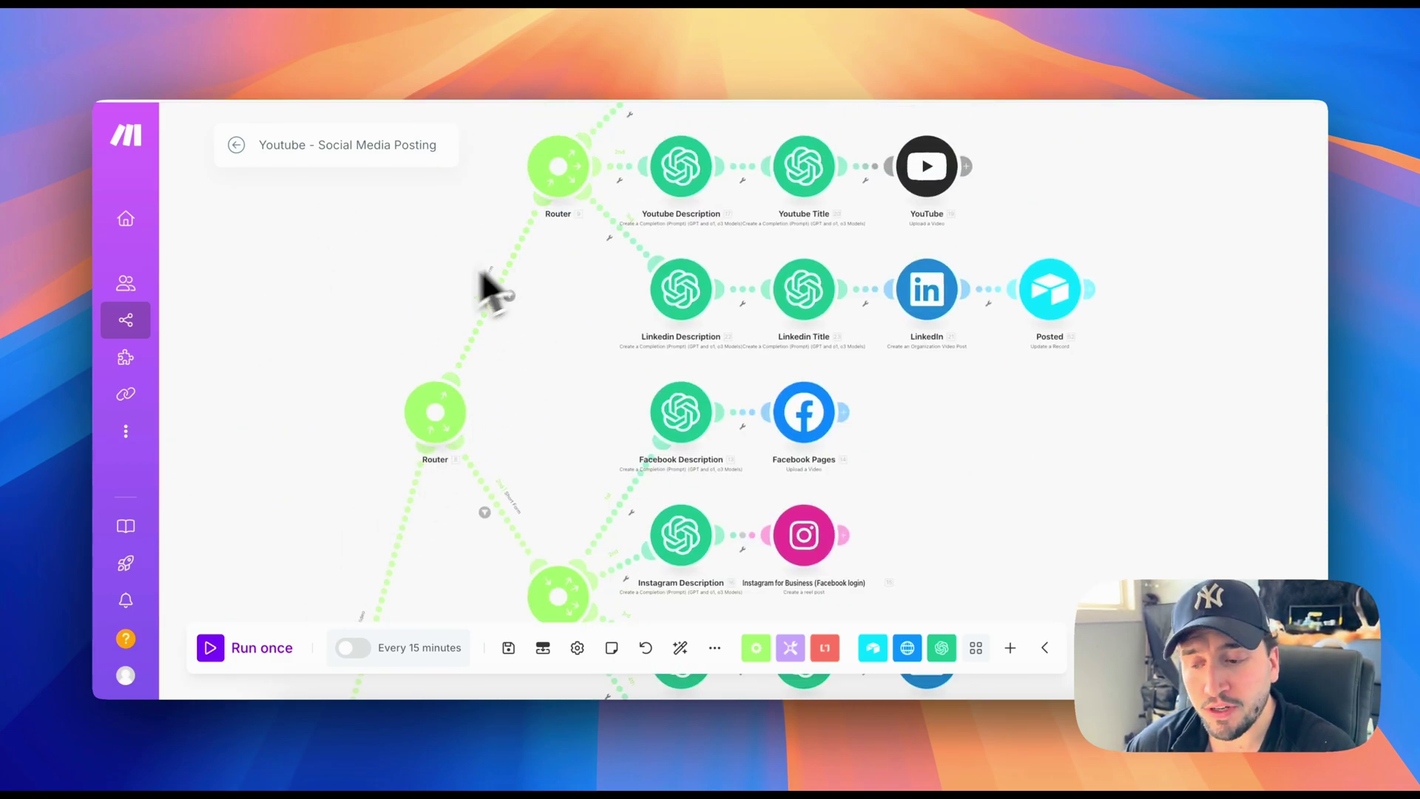
pyautogui.scroll(-2, 343, 468)
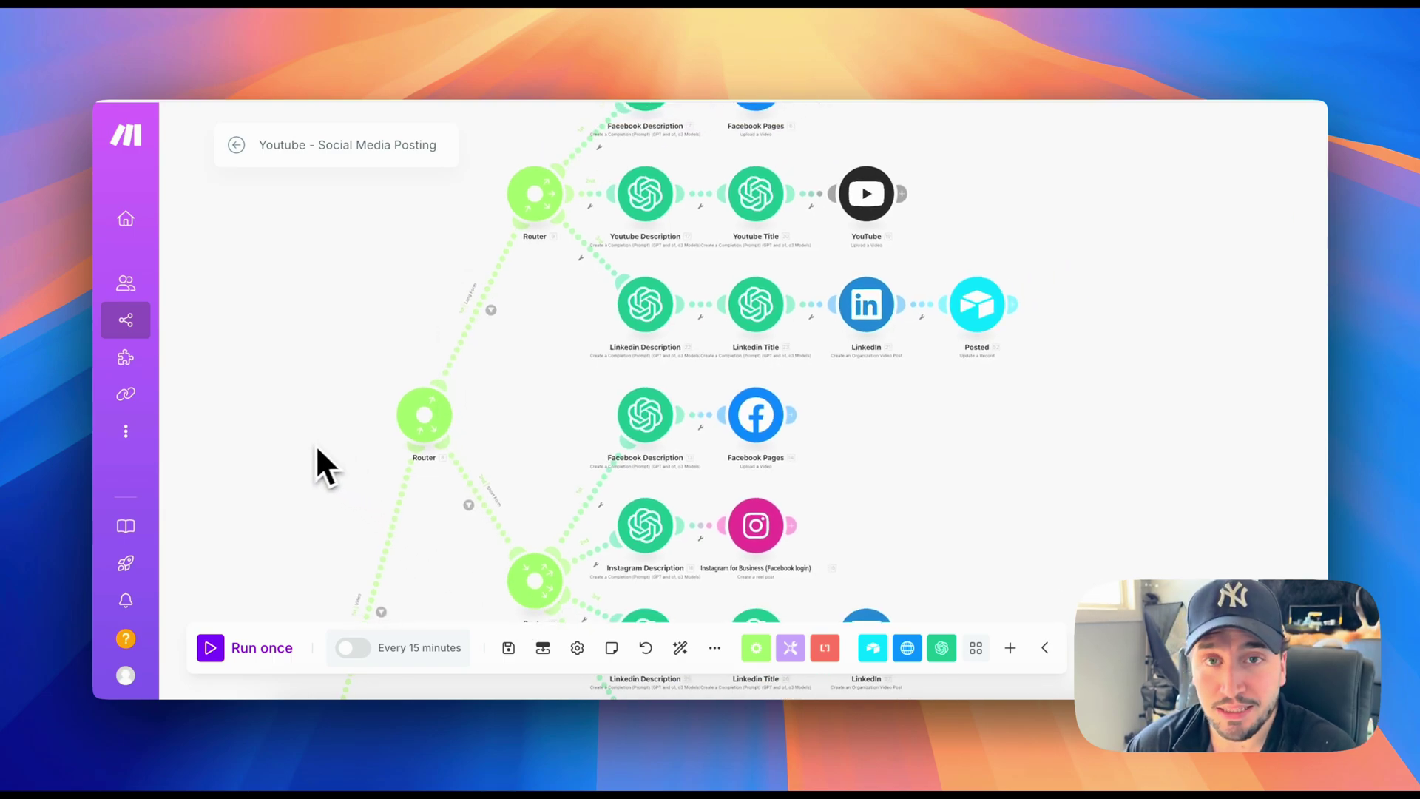
pyautogui.scroll(-3, 333, 394)
pyautogui.scroll(3, 330, 448)
pyautogui.scroll(2, 330, 474)
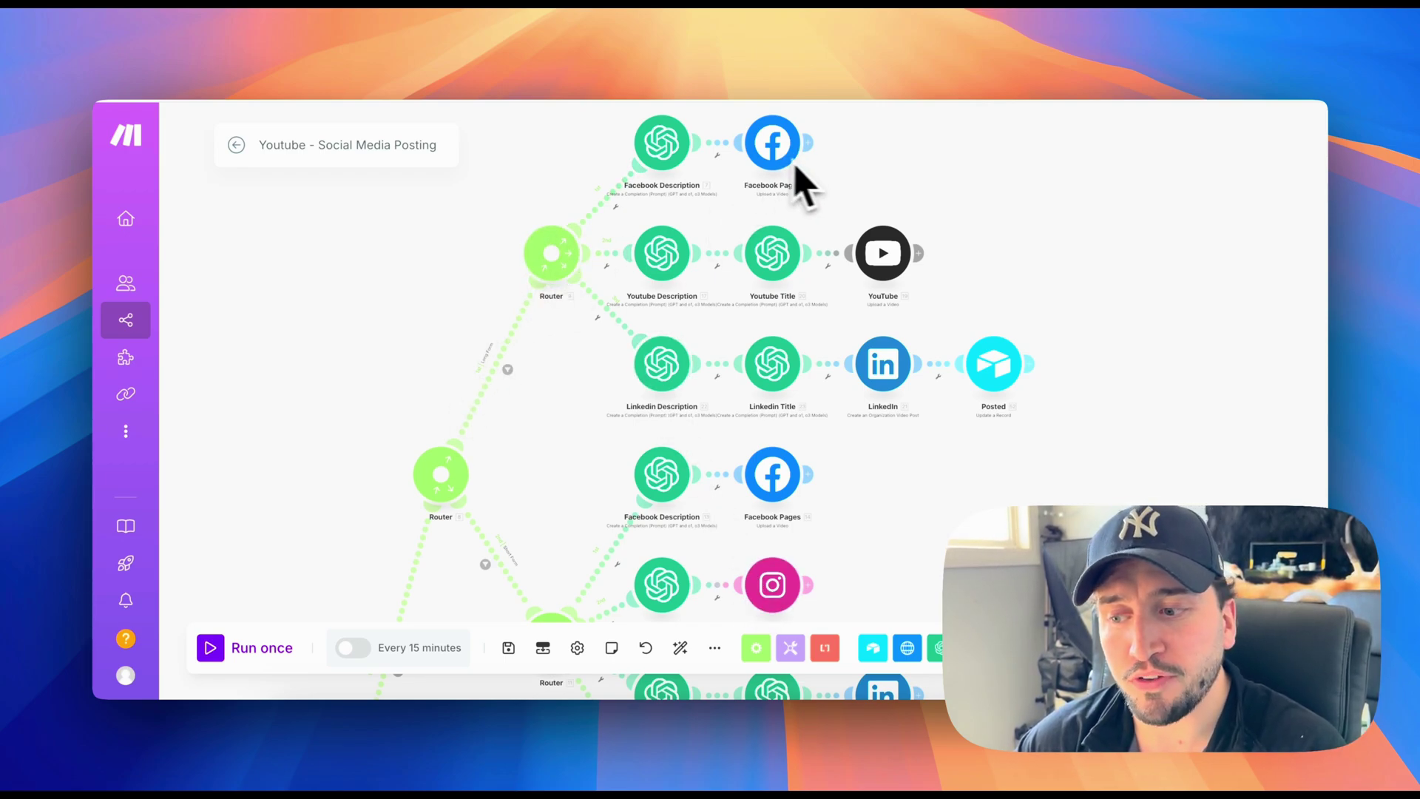
pyautogui.scroll(-1, 919, 523)
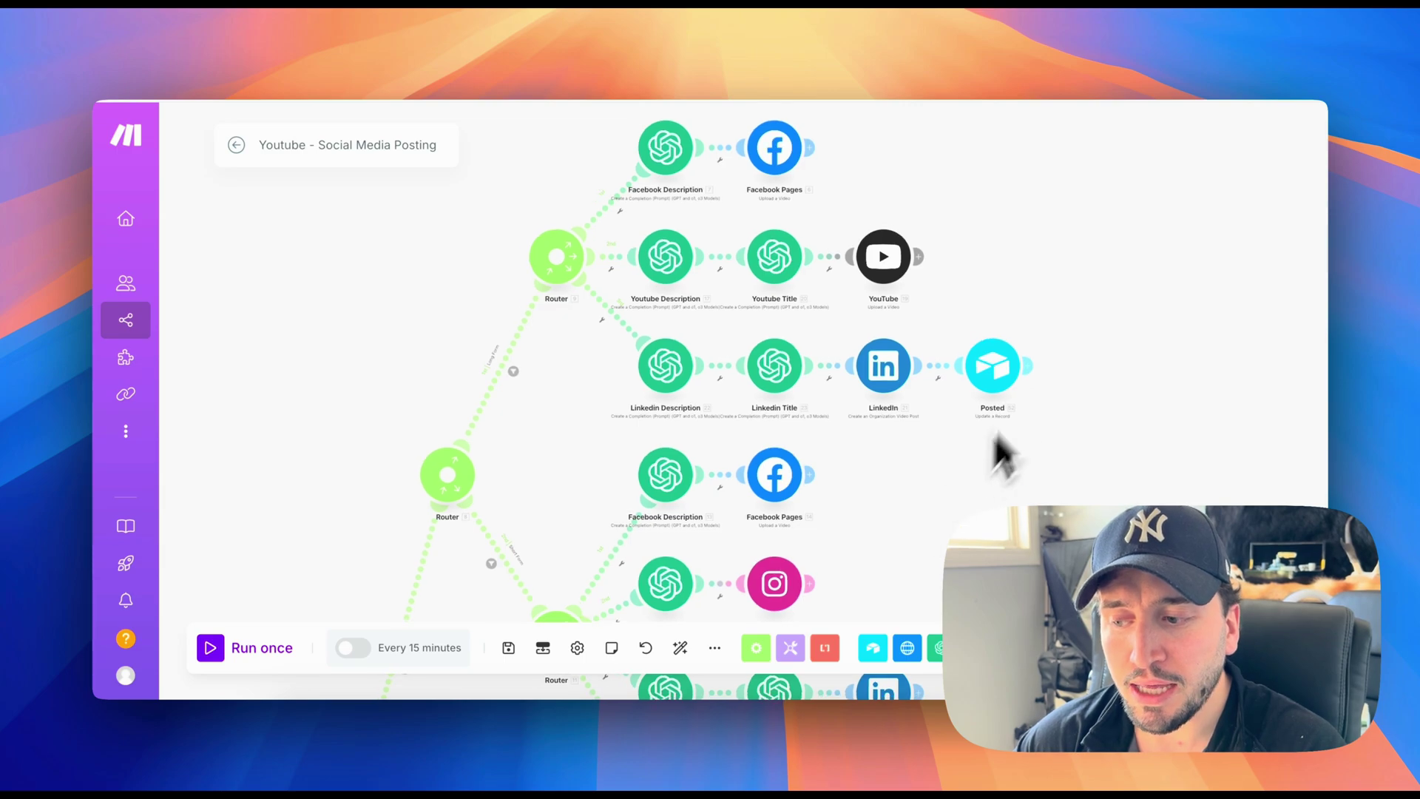
pyautogui.moveTo(938, 498); pyautogui.dragTo(929, 197)
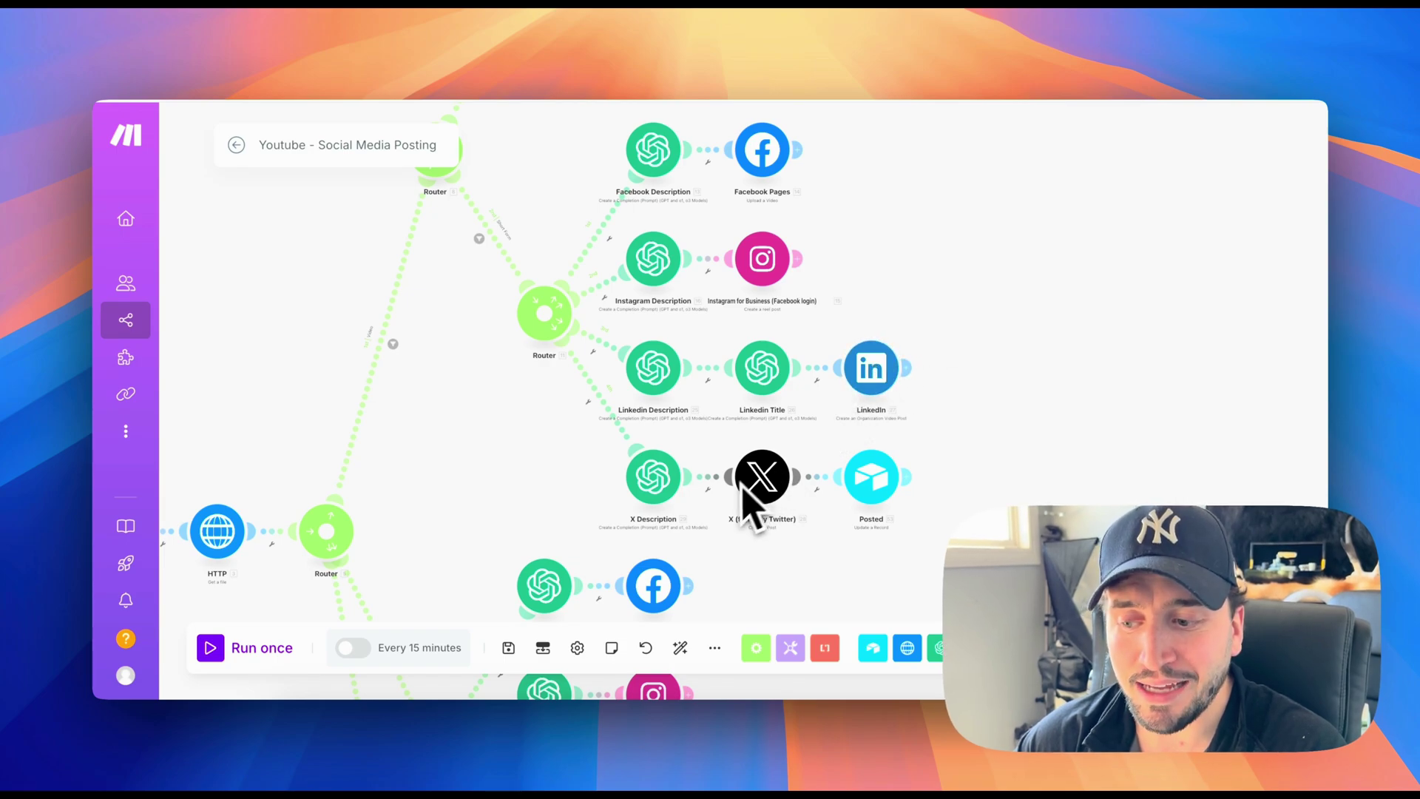
pyautogui.scroll(-3, 900, 523)
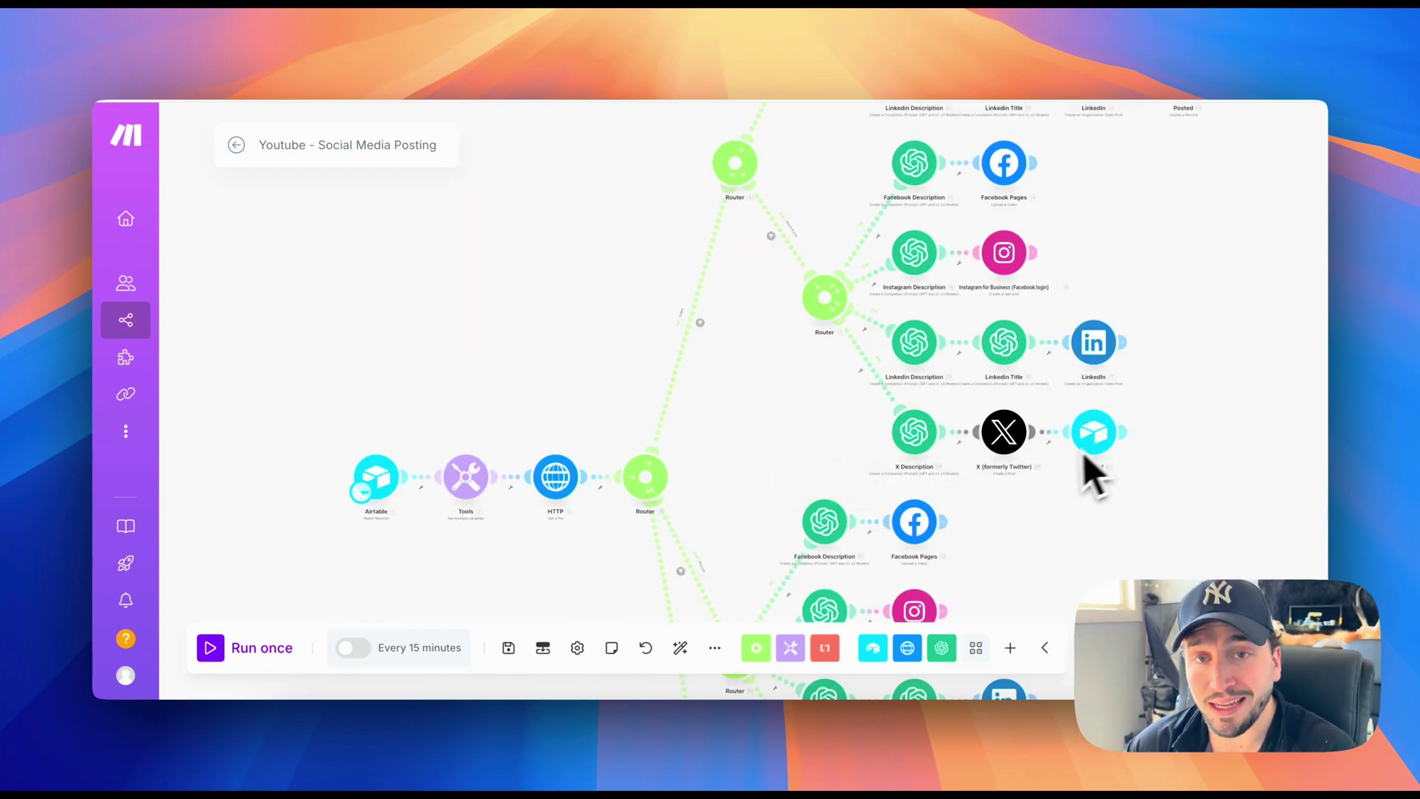
pyautogui.scroll(-3, 828, 491)
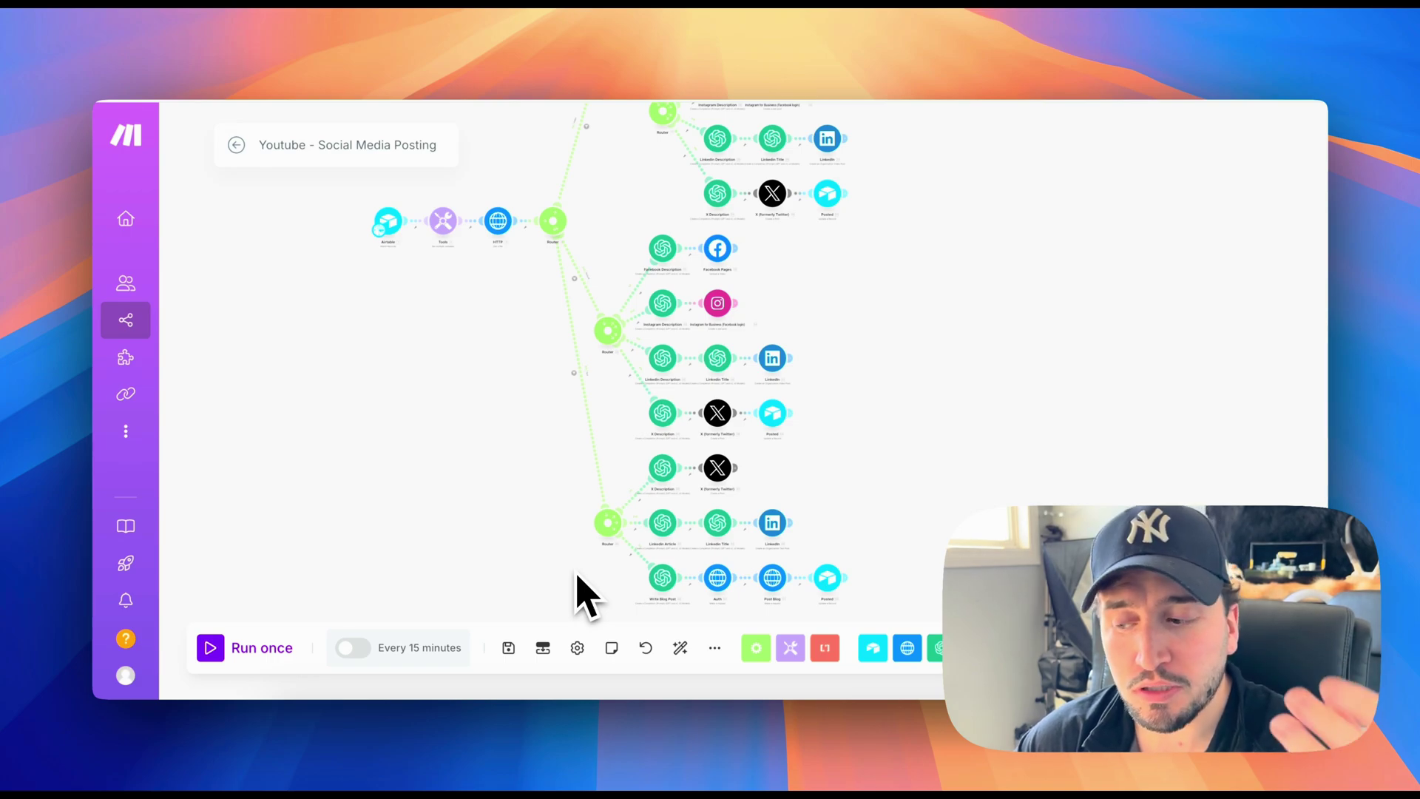
pyautogui.scroll(-1, 584, 595)
pyautogui.scroll(-1, 584, 552)
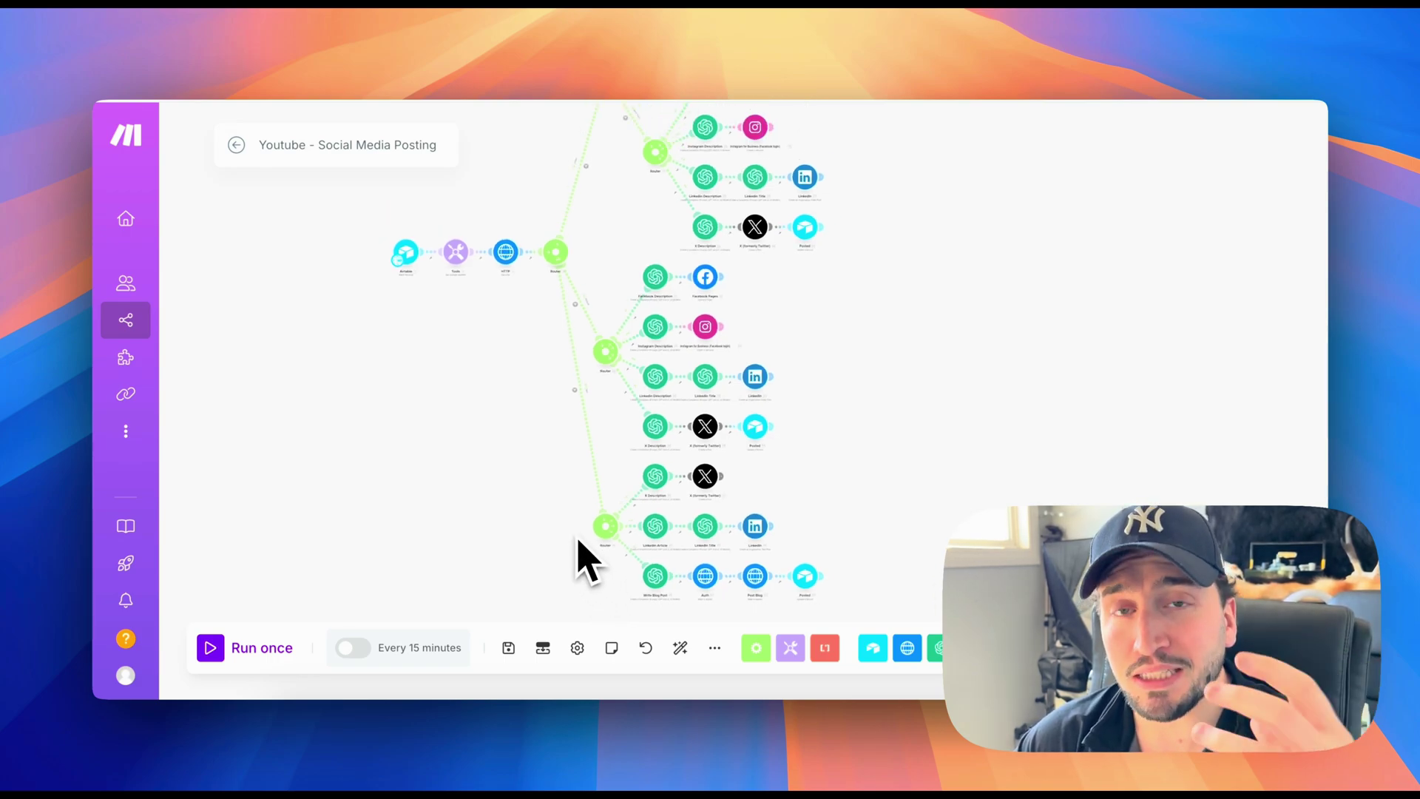
pyautogui.scroll(-2, 583, 559)
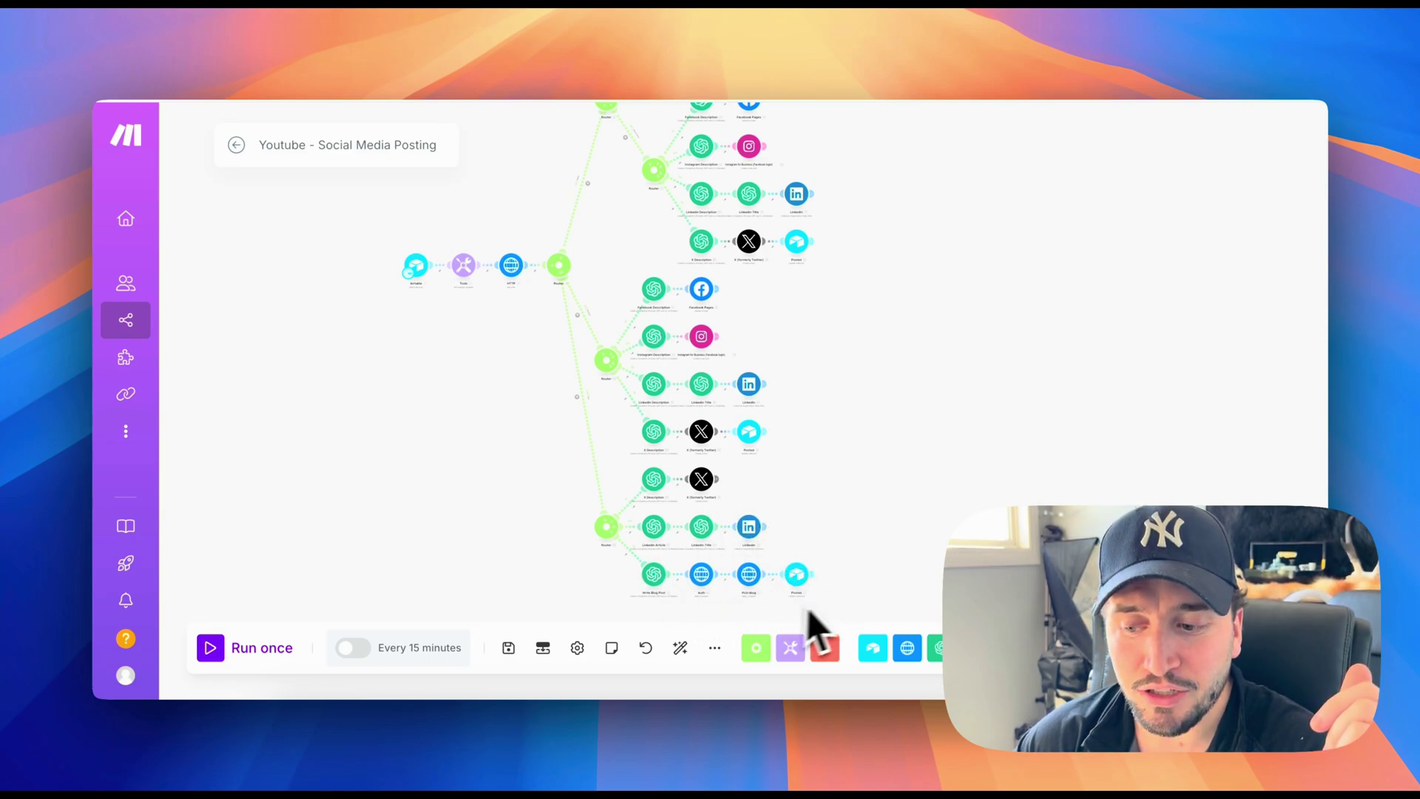
pyautogui.scroll(-1, 766, 610)
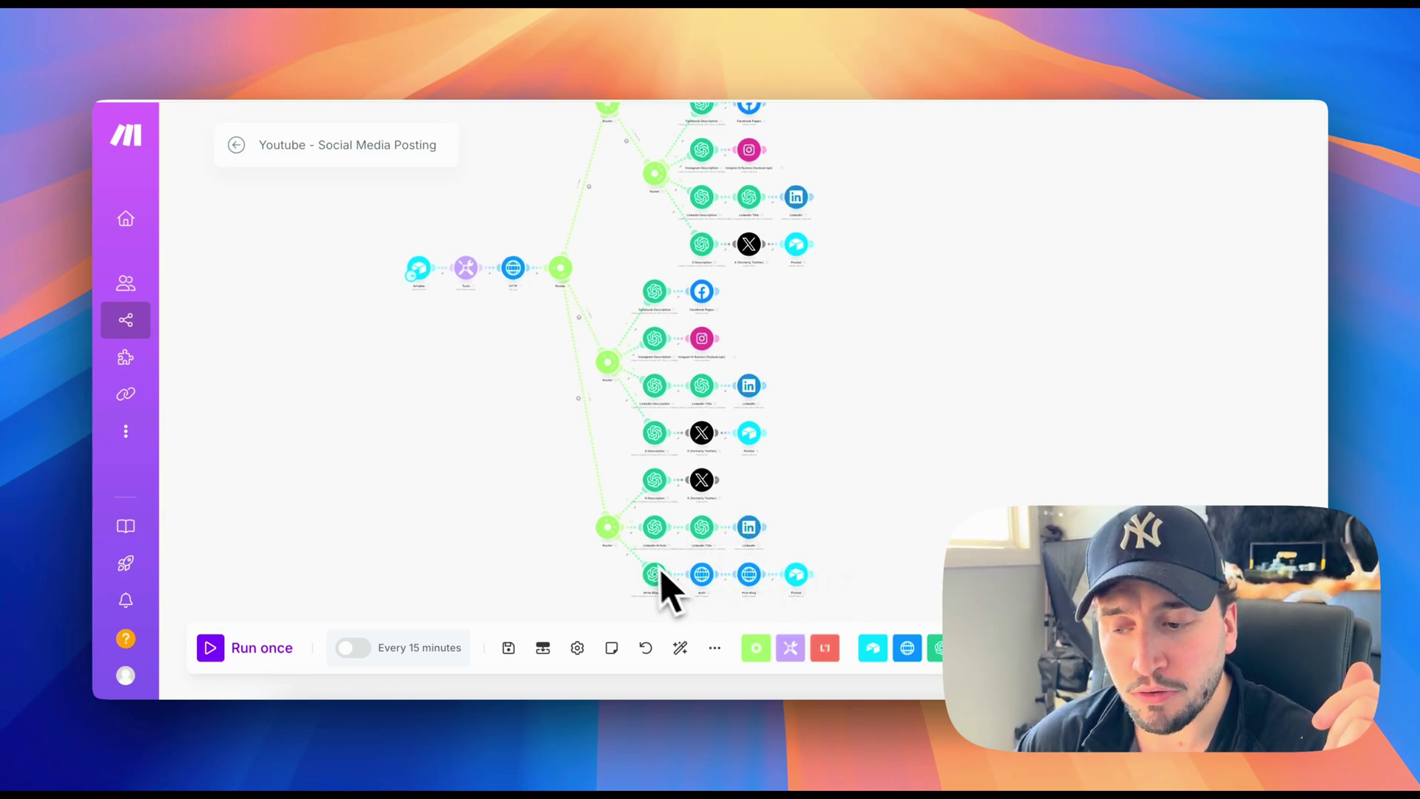
pyautogui.scroll(1, 735, 573)
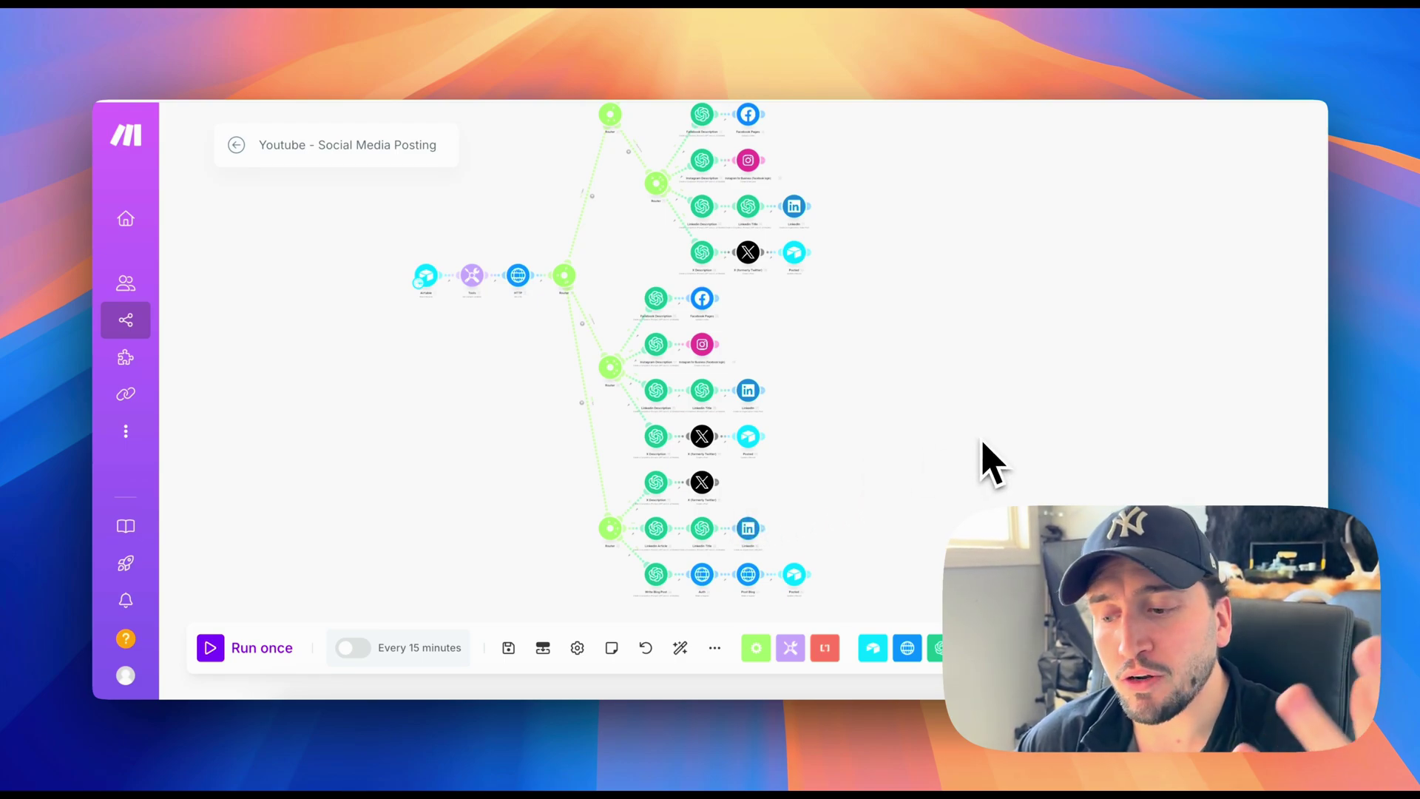
pyautogui.scroll(-3, 507, 466)
pyautogui.scroll(2, 598, 427)
pyautogui.scroll(3, 786, 374)
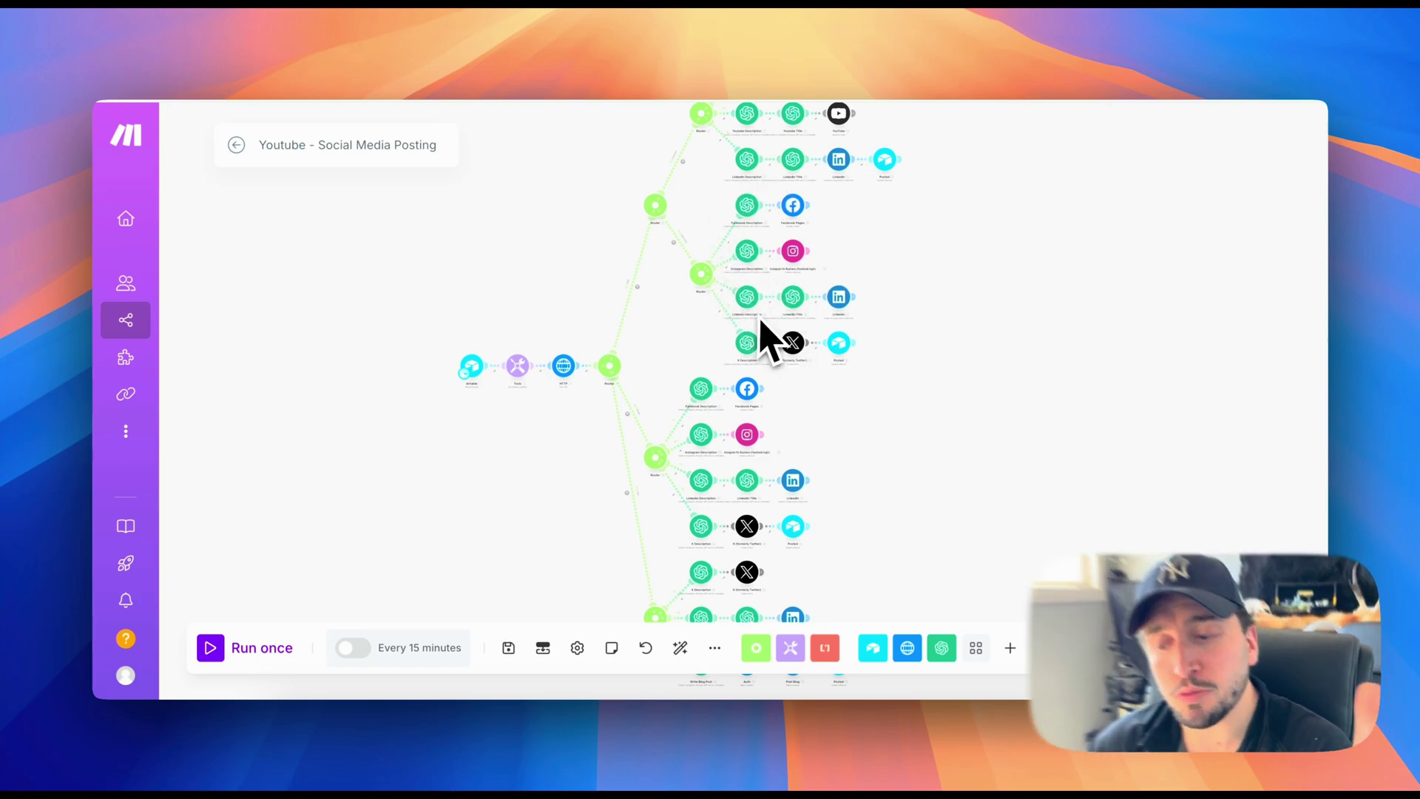
pyautogui.scroll(-1, 769, 340)
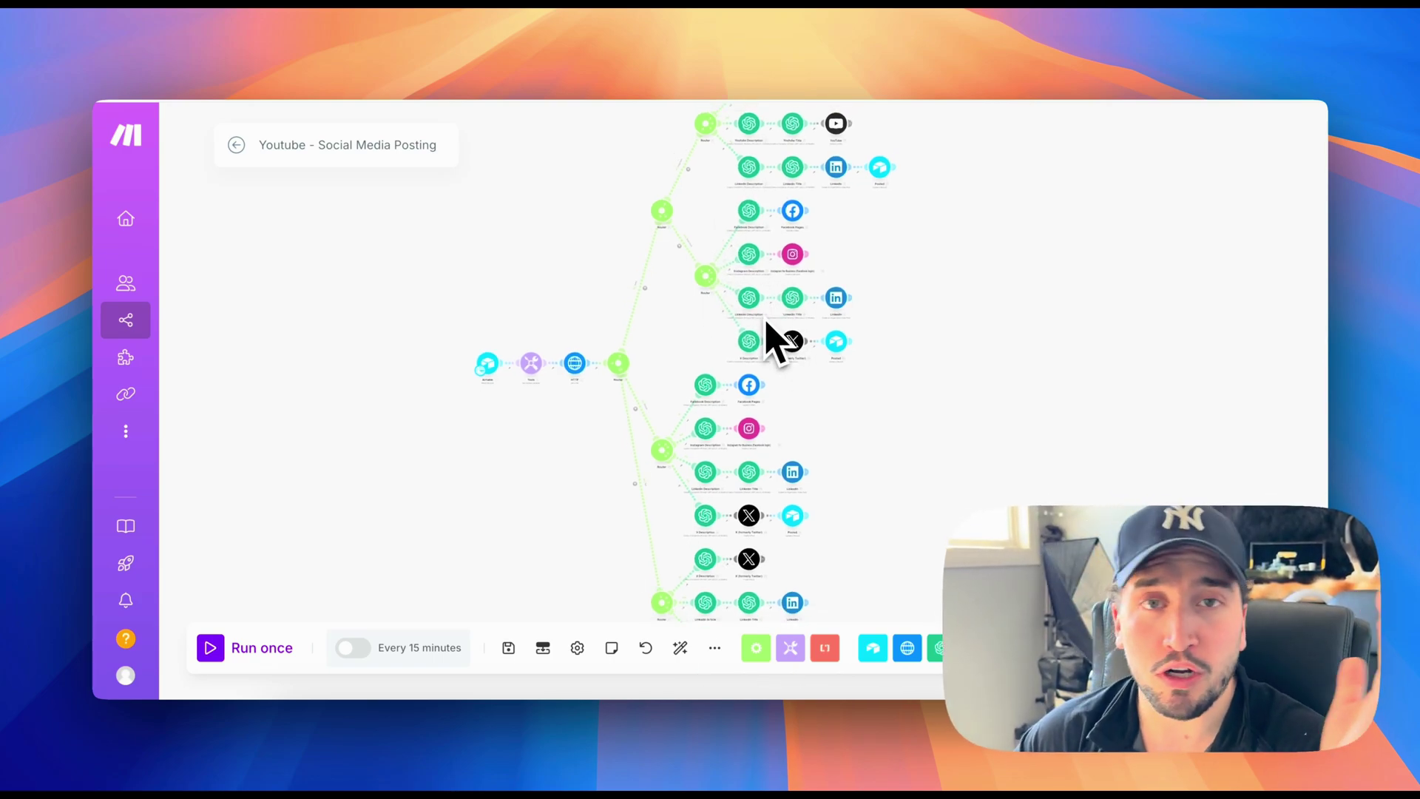
pyautogui.hscroll(1, 770, 341)
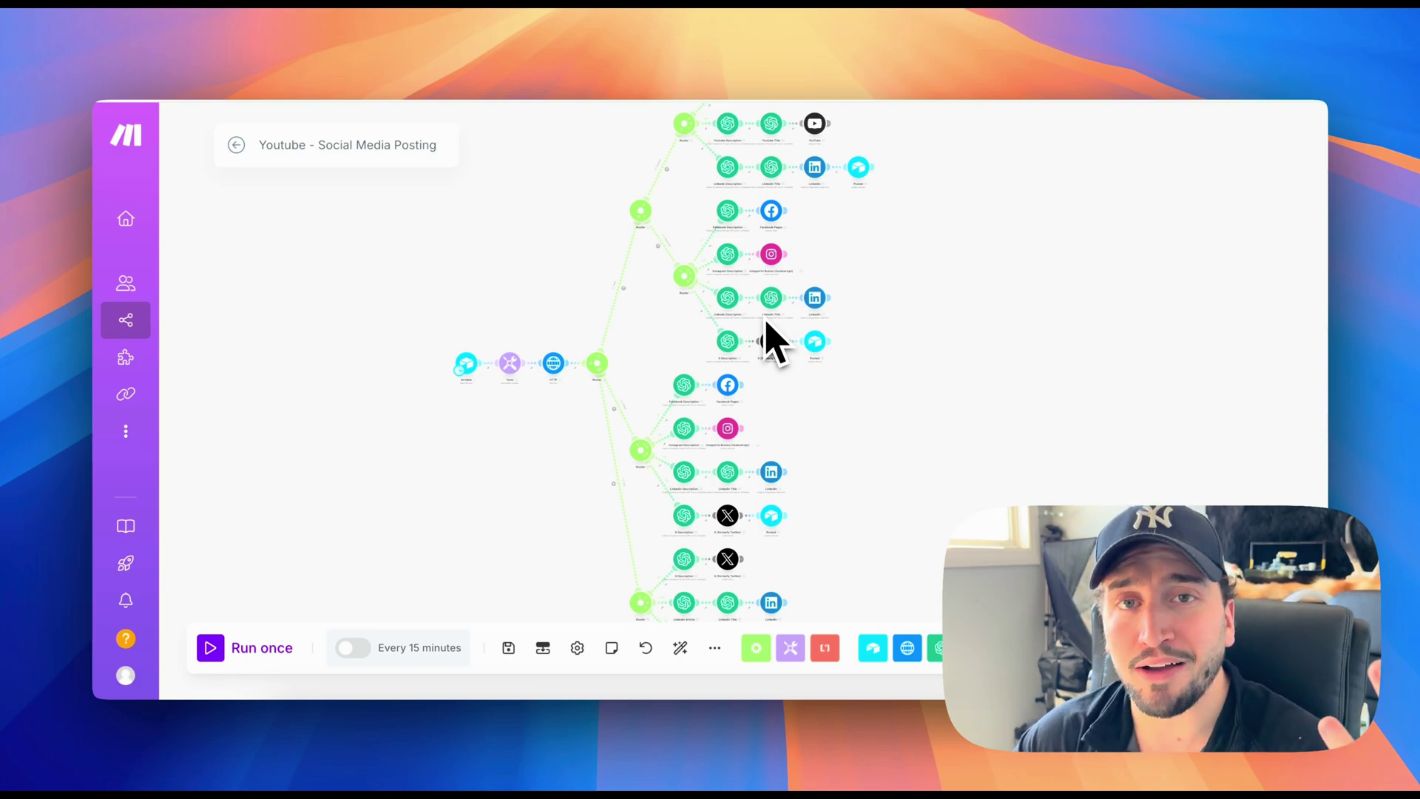
pyautogui.scroll(-2, 769, 348)
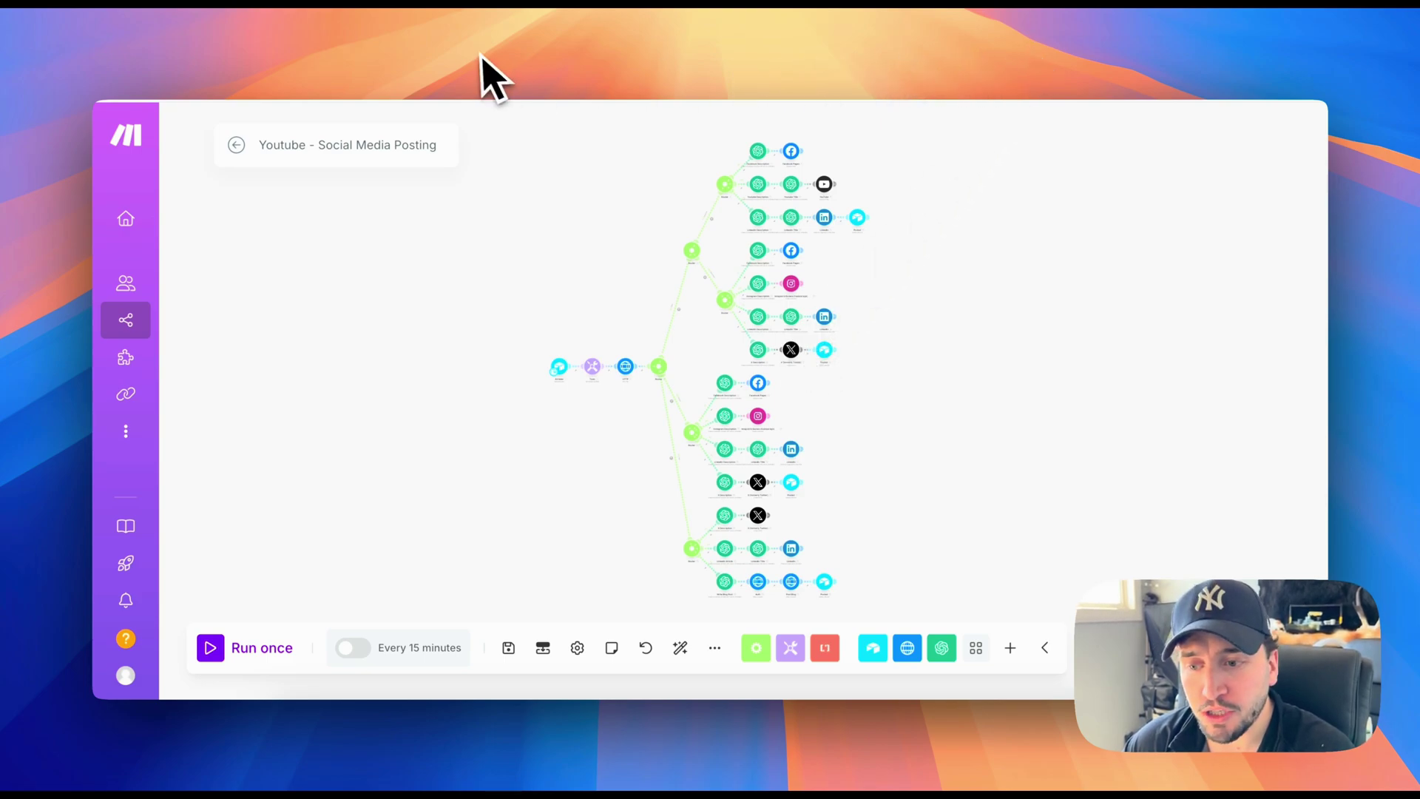
pyautogui.hotkey('ctrl', 'Tab')
pyautogui.hscroll(-1, 540, 362)
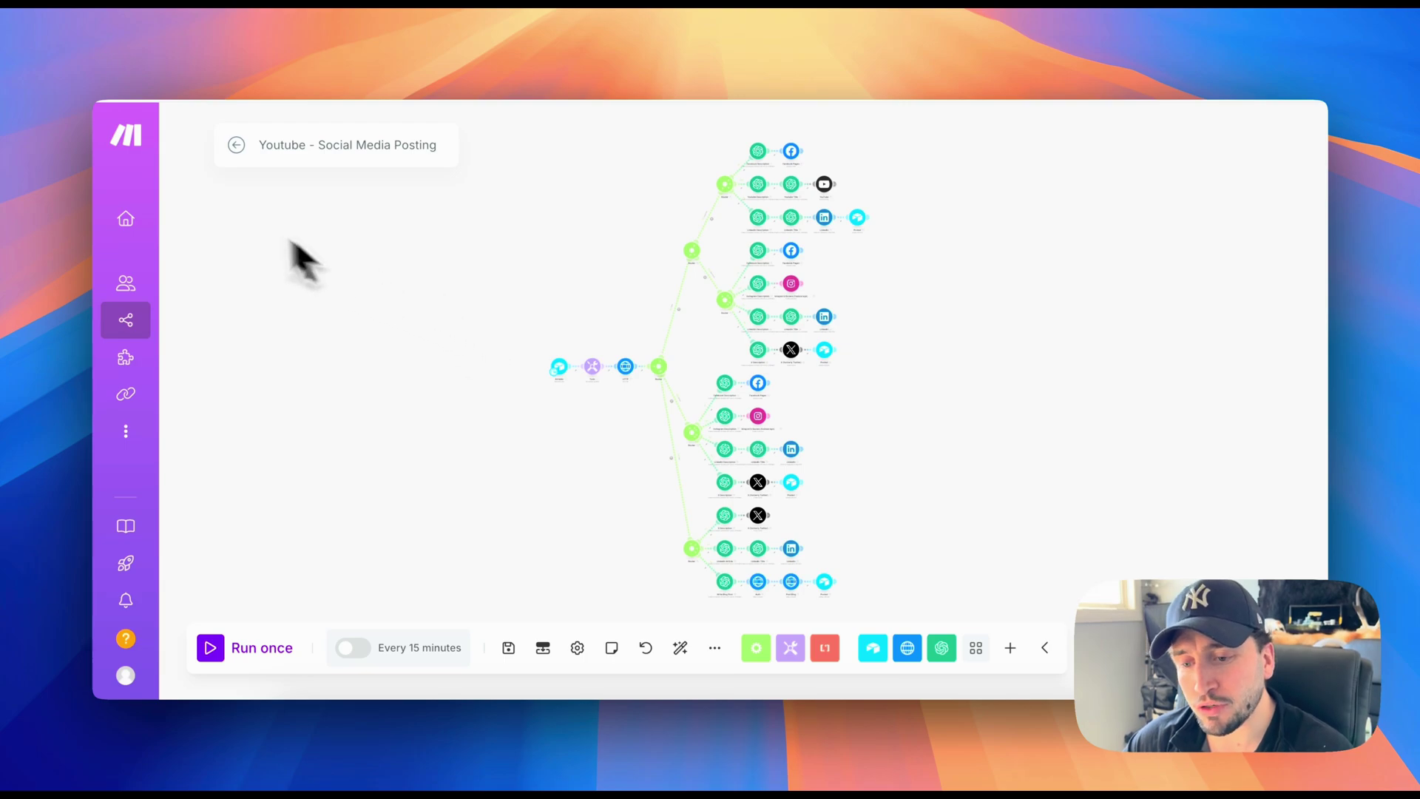
# Exit the YouTube posting scenario editor, confirming the unsaved-changes prompt.
pyautogui.click(236, 144)
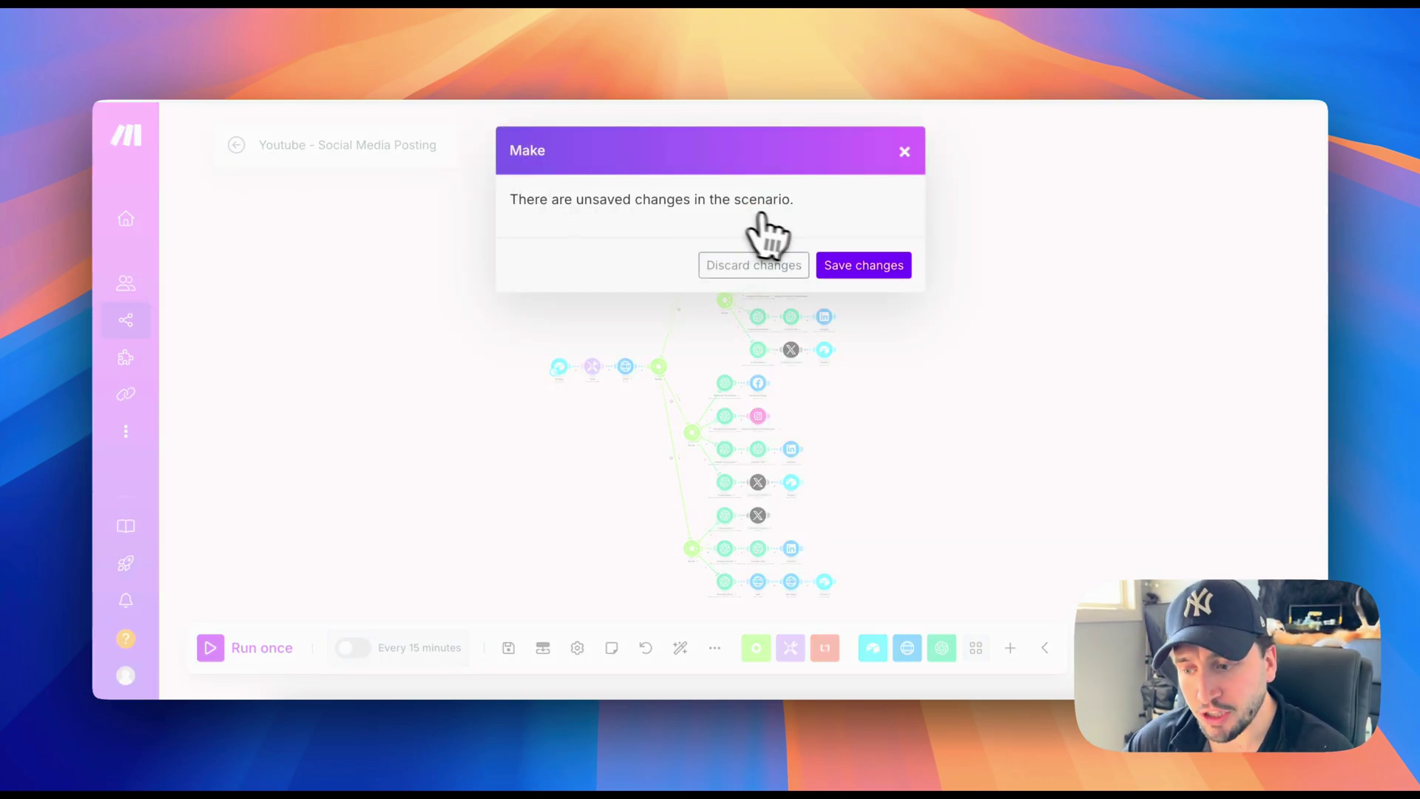
pyautogui.click(802, 268)
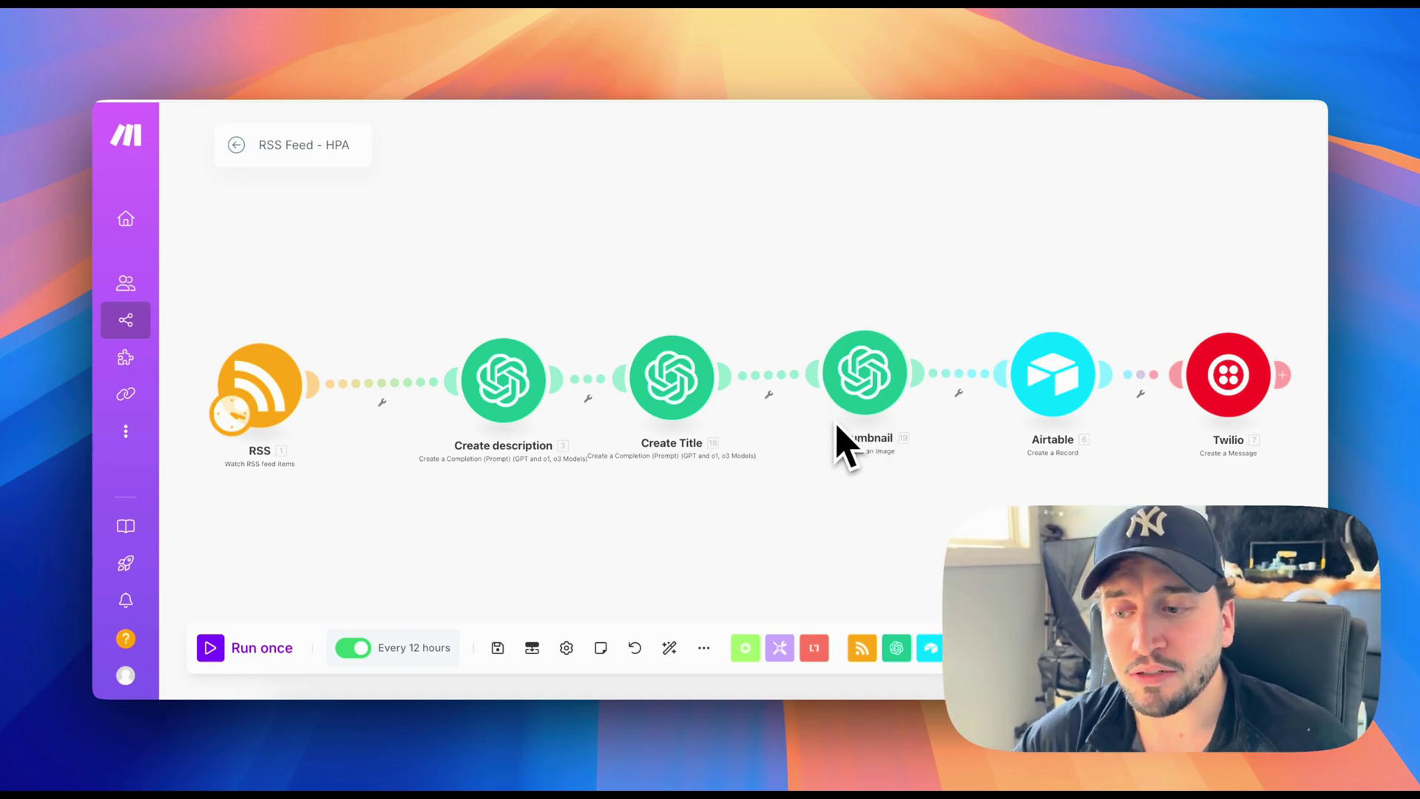
pyautogui.hscroll(-3, 840, 444)
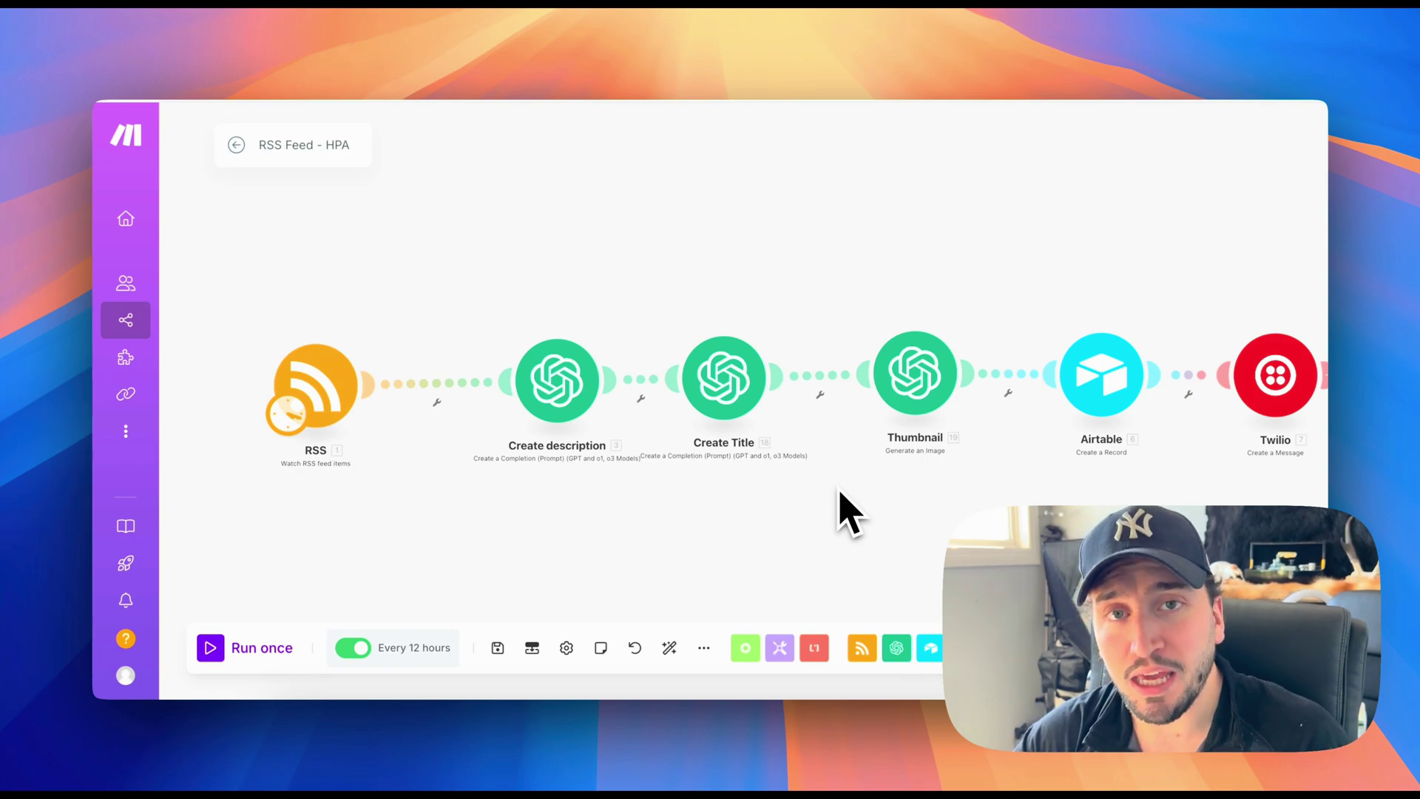
pyautogui.hscroll(5, 851, 492)
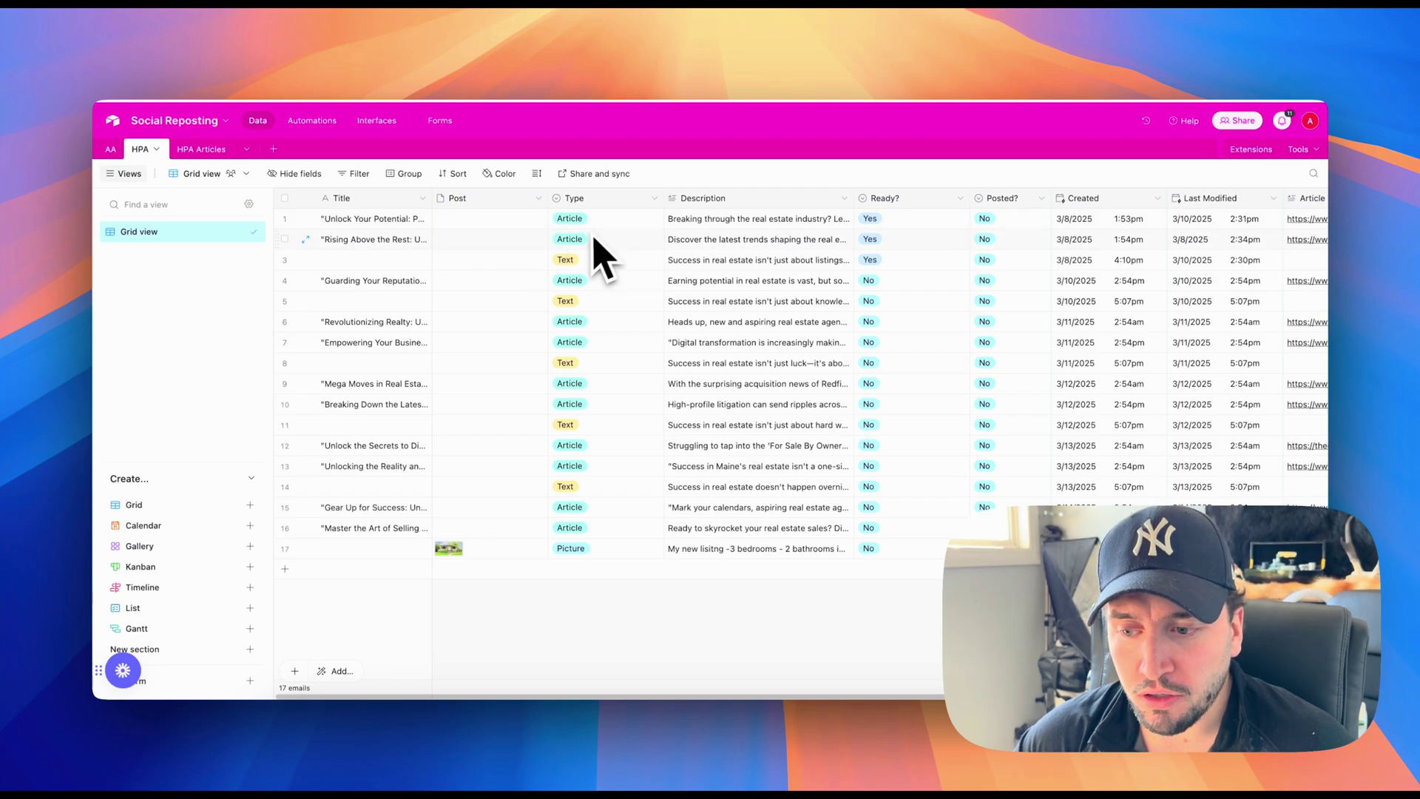
pyautogui.click(307, 219)
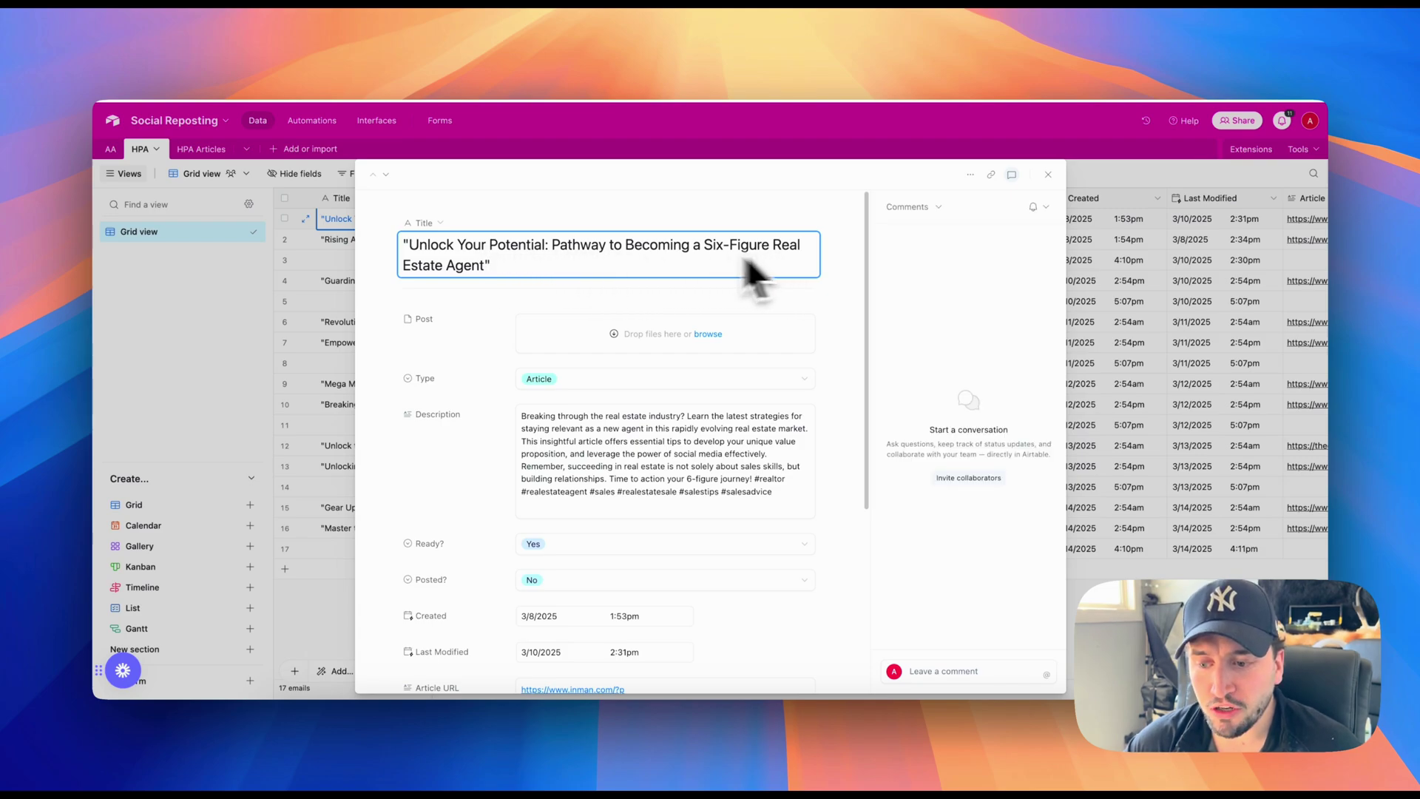
pyautogui.click(279, 287)
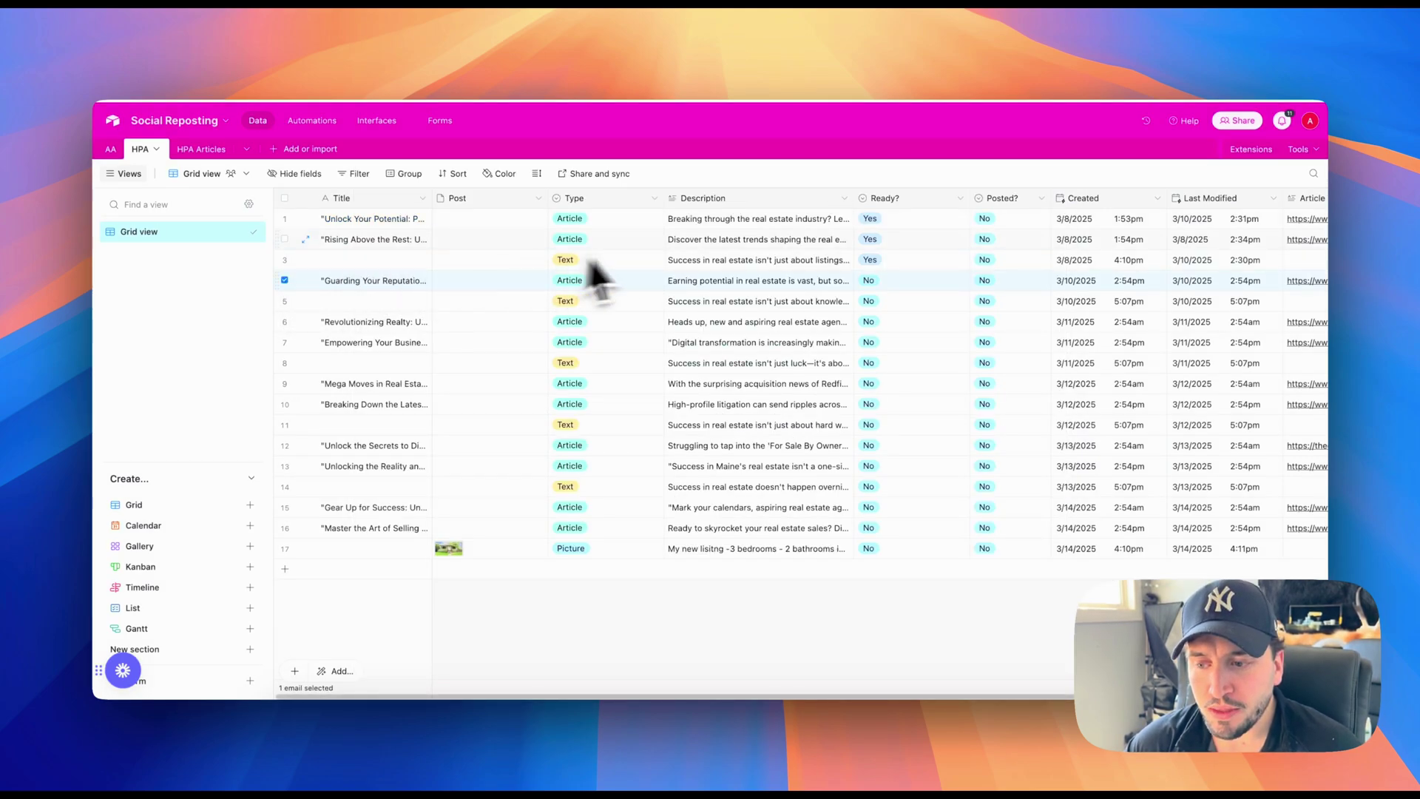
pyautogui.click(743, 220)
pyautogui.click(846, 218)
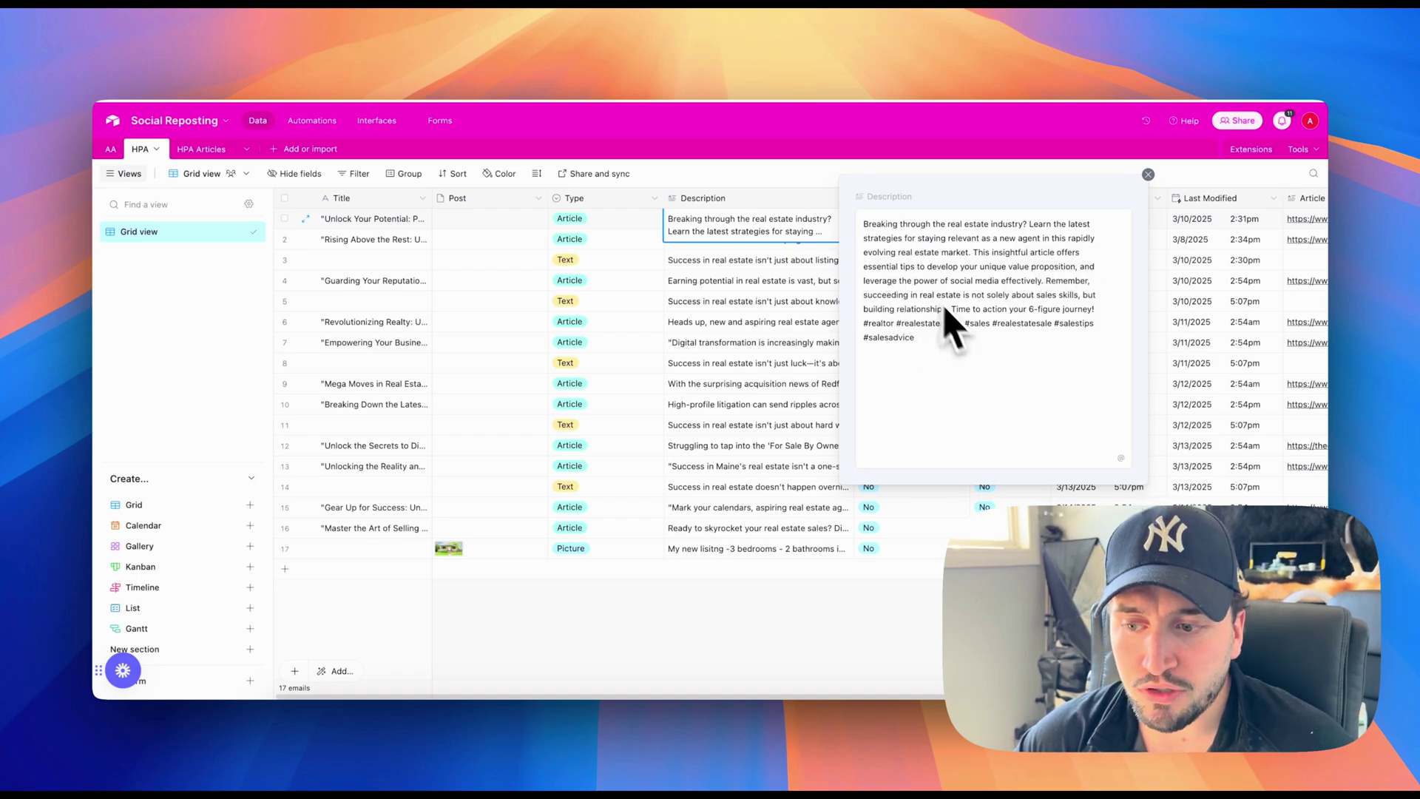
pyautogui.press('Escape')
pyautogui.hscroll(5, 740, 288)
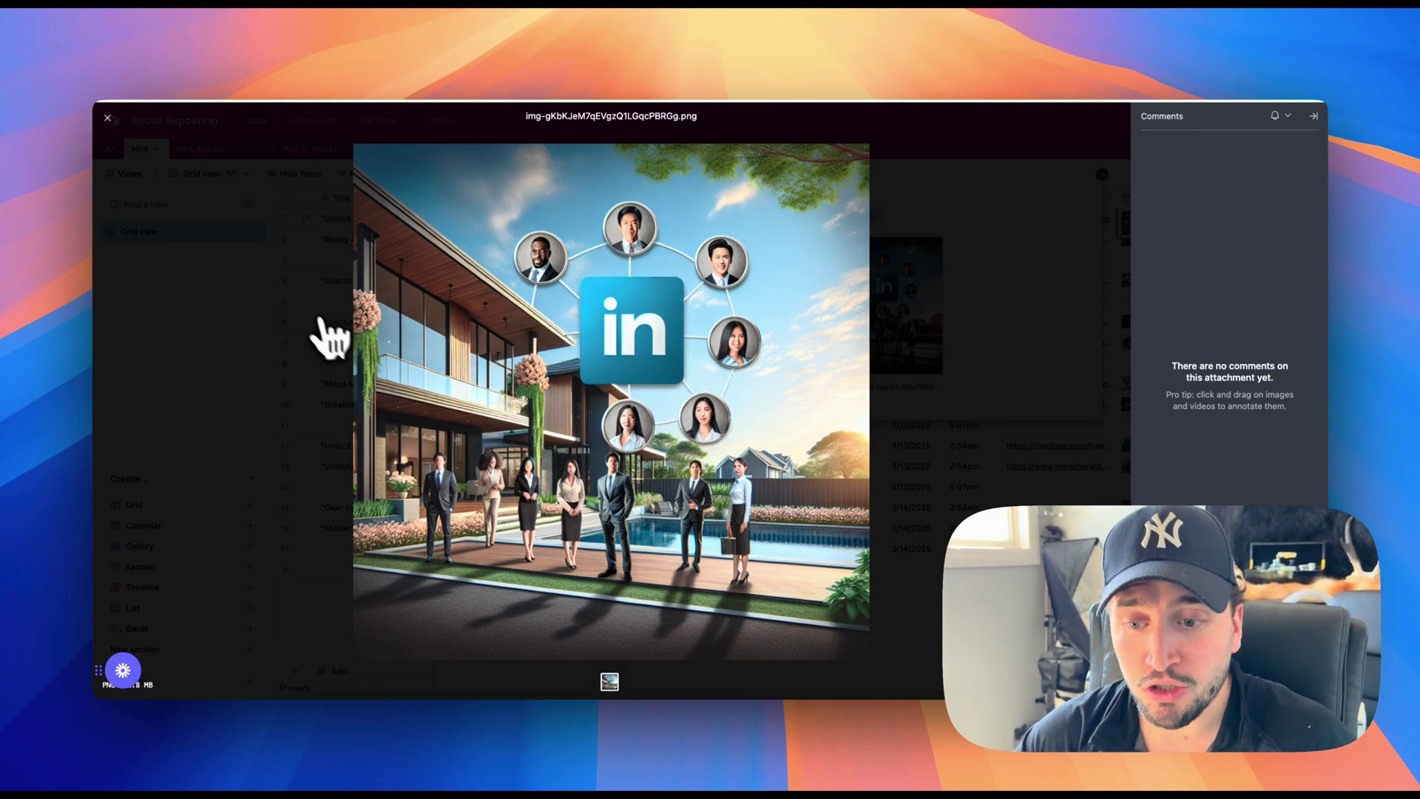
pyautogui.click(253, 269)
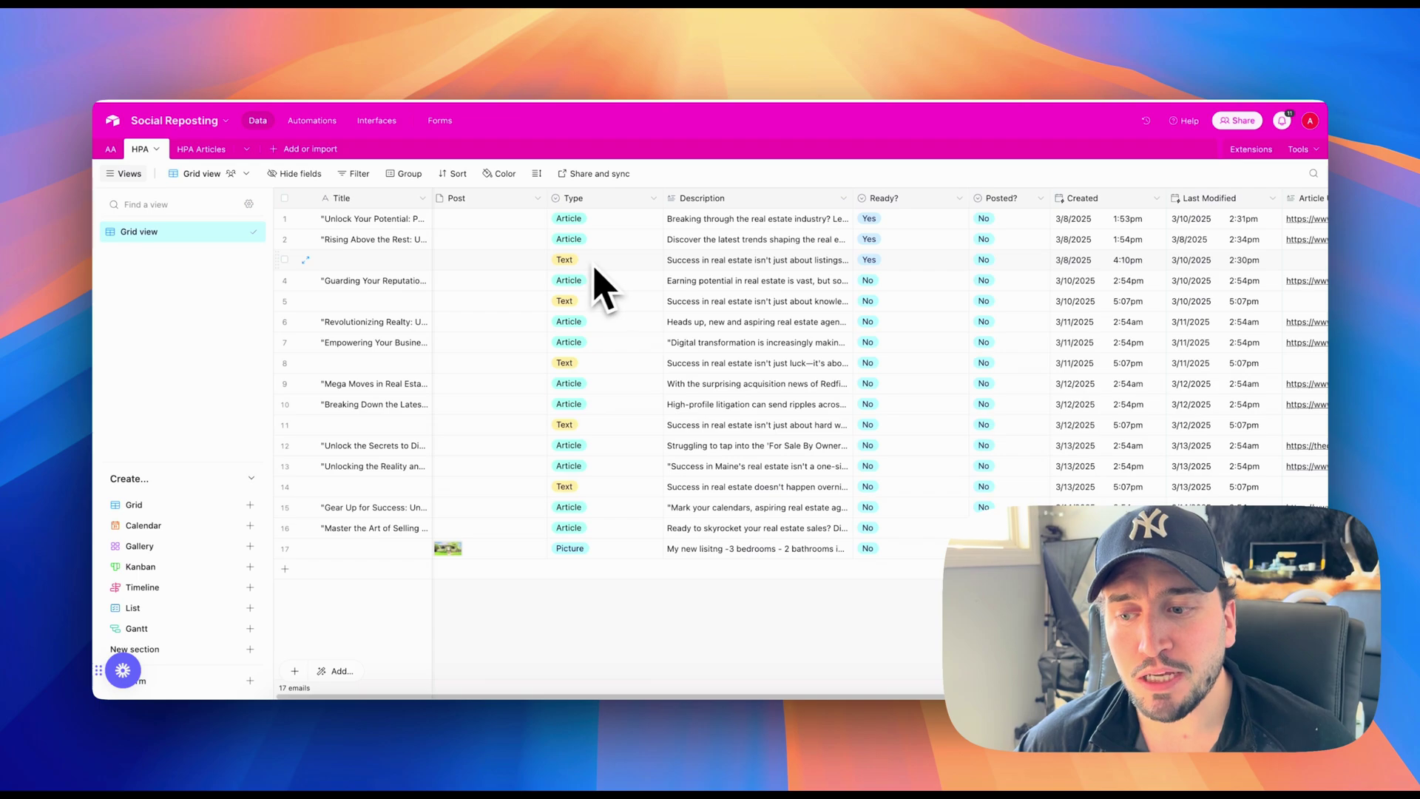
pyautogui.click(845, 260)
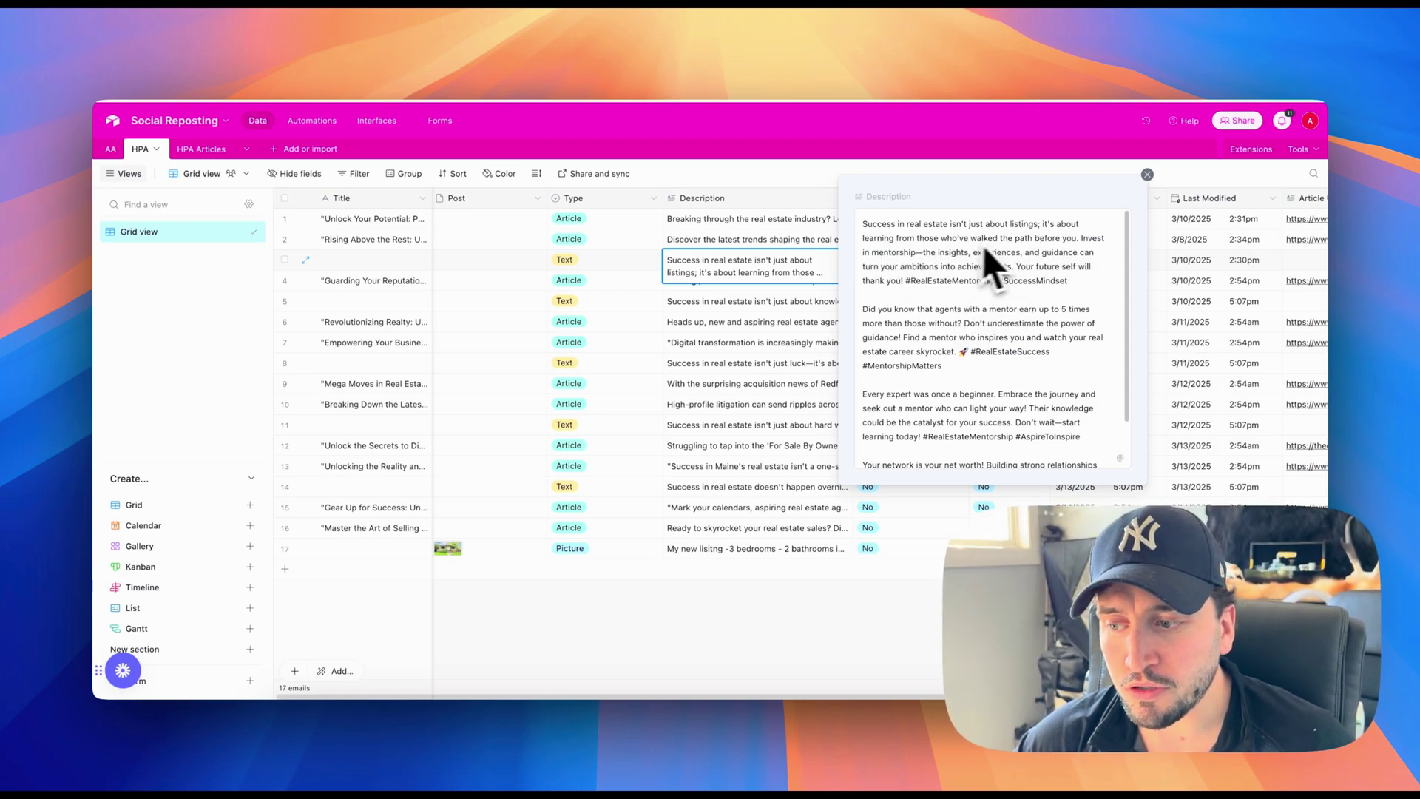
pyautogui.scroll(-2, 1051, 311)
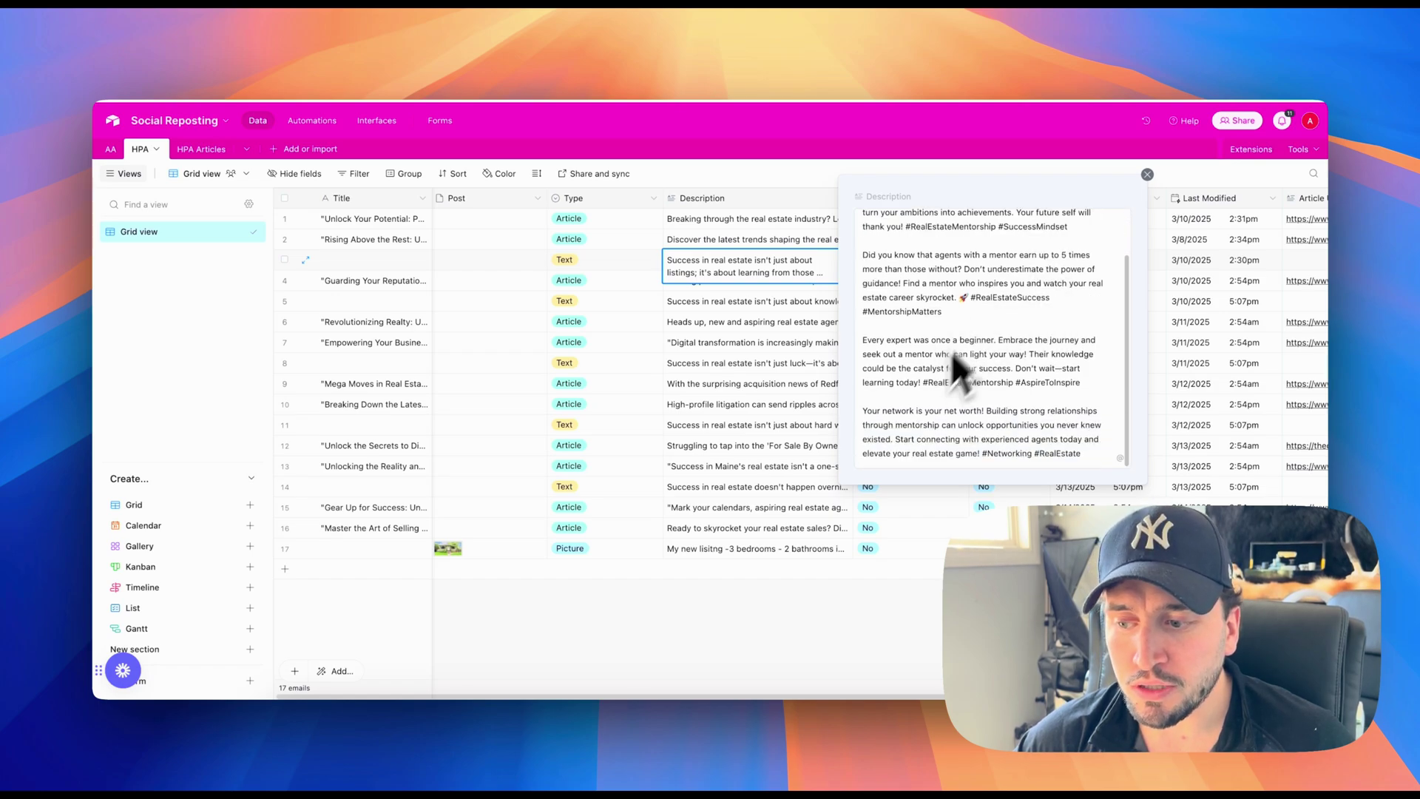
pyautogui.scroll(2, 933, 407)
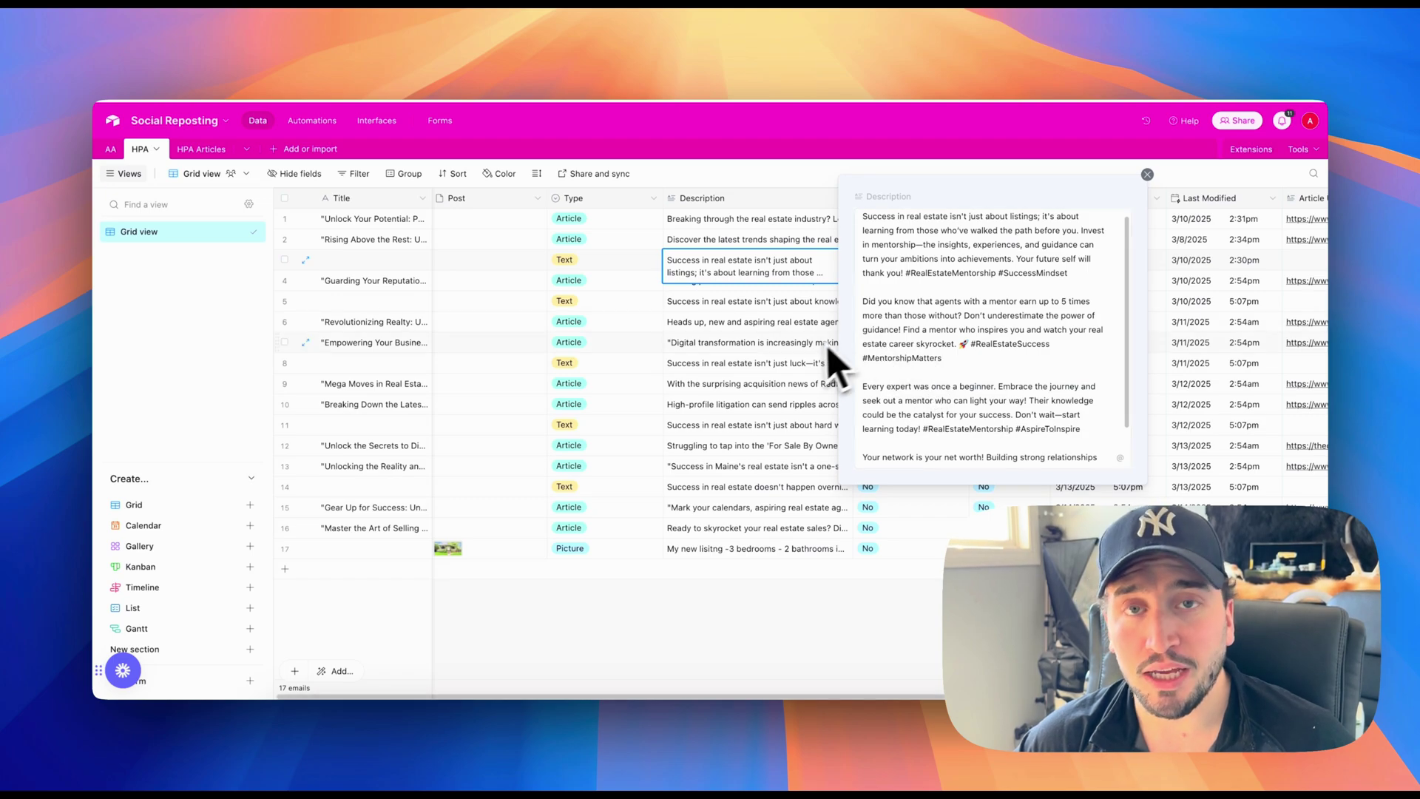
pyautogui.click(615, 321)
pyautogui.hscroll(1, 757, 311)
pyautogui.click(740, 343)
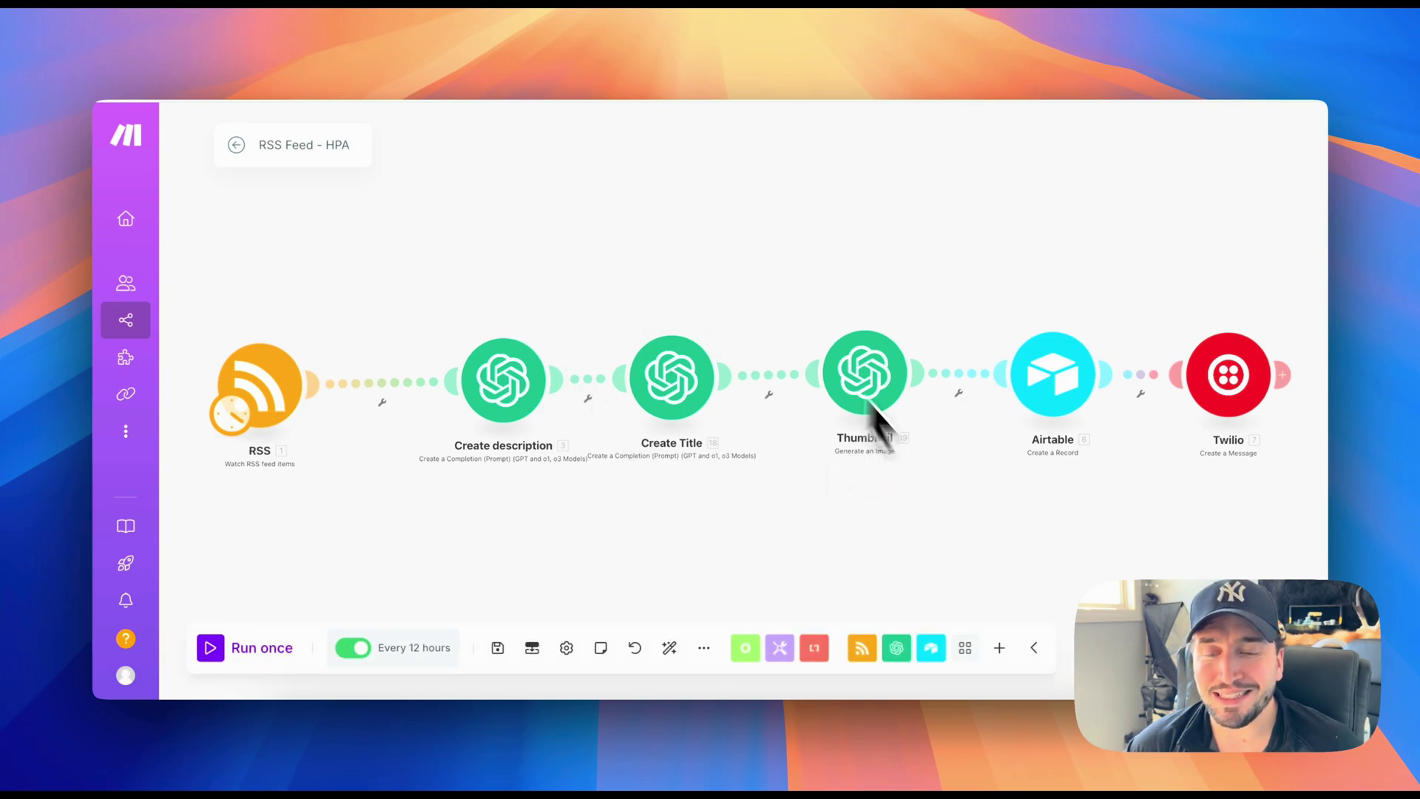
# Go back from RSS Feed - HPA to the HPA folder list and open New Listing - Social Media.
pyautogui.click(237, 145)
pyautogui.click(199, 141)
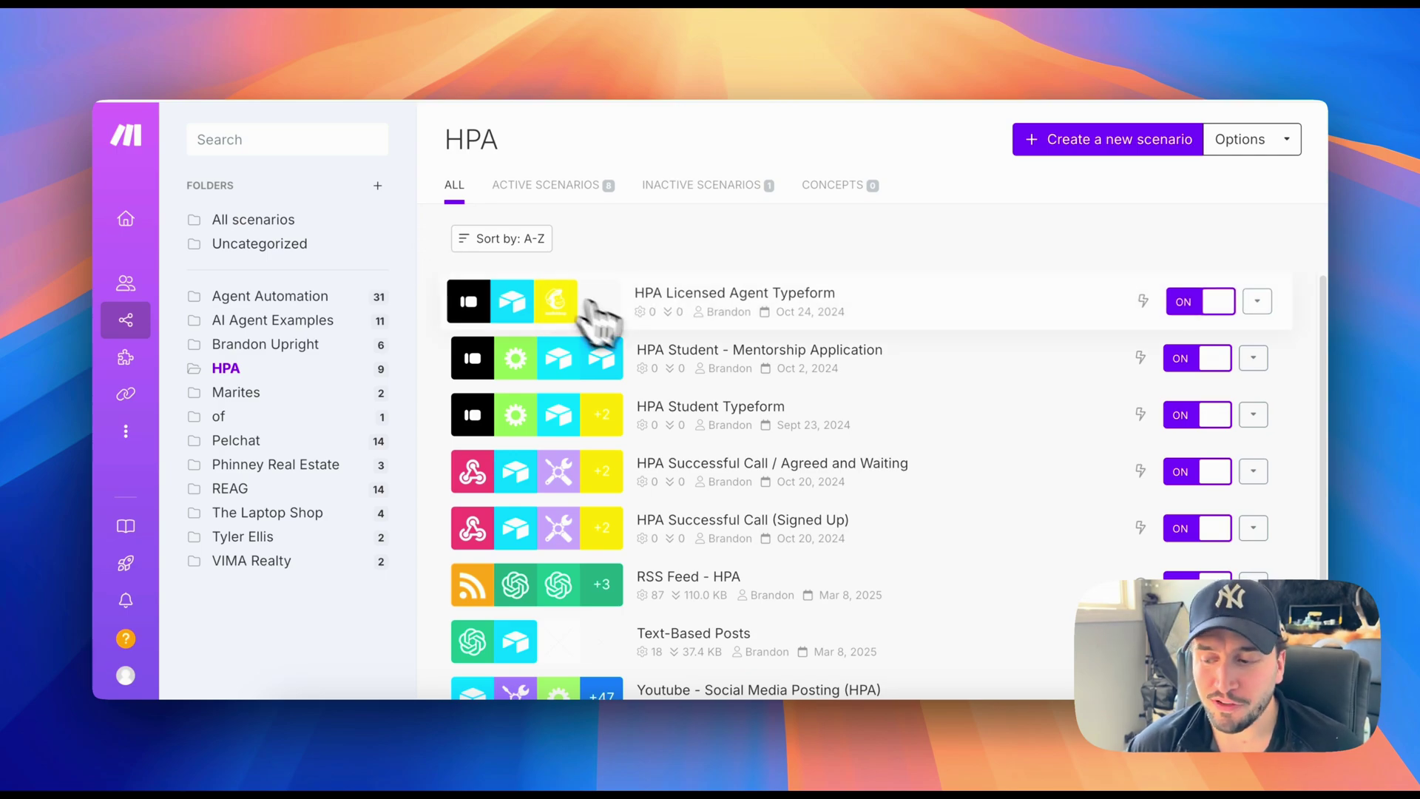
pyautogui.scroll(-2, 877, 440)
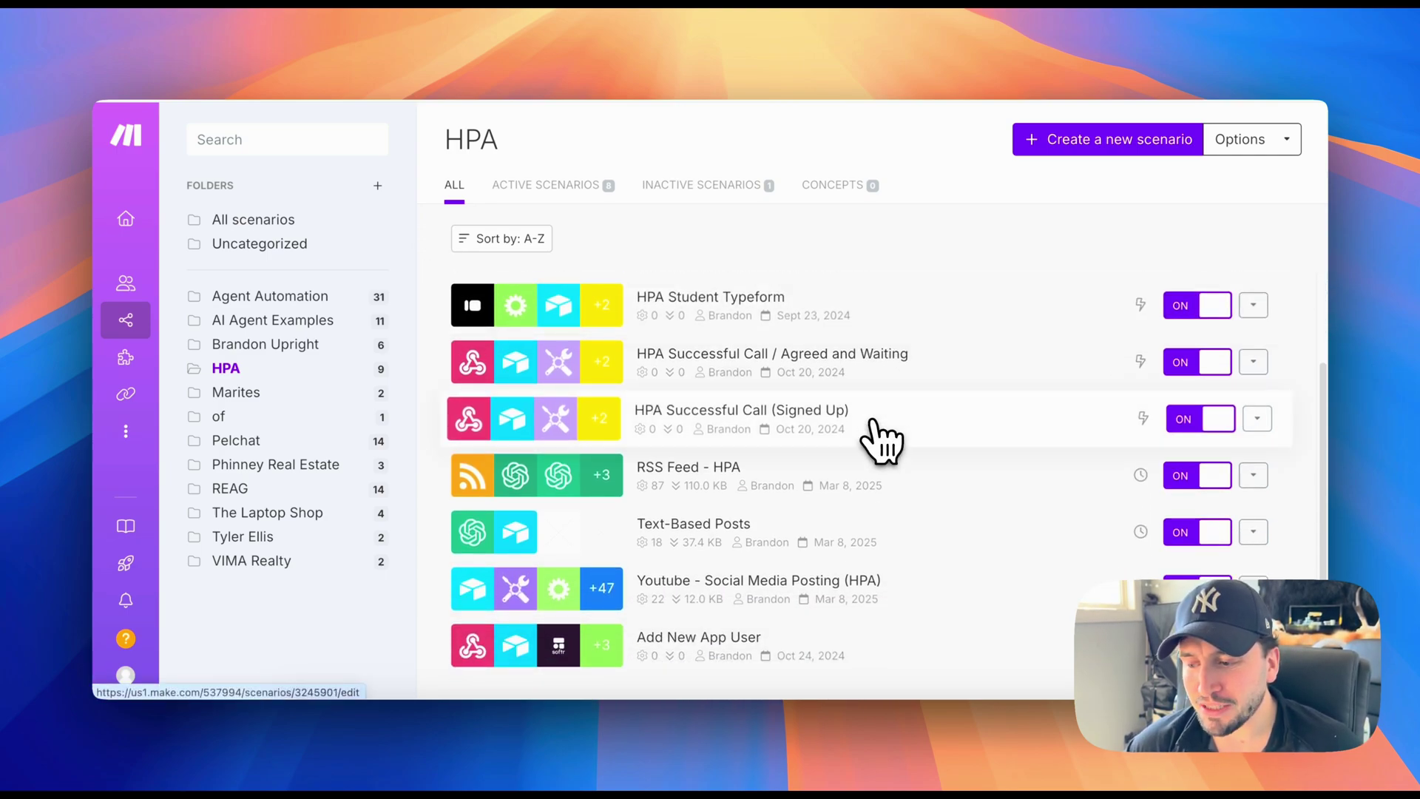
pyautogui.click(991, 551)
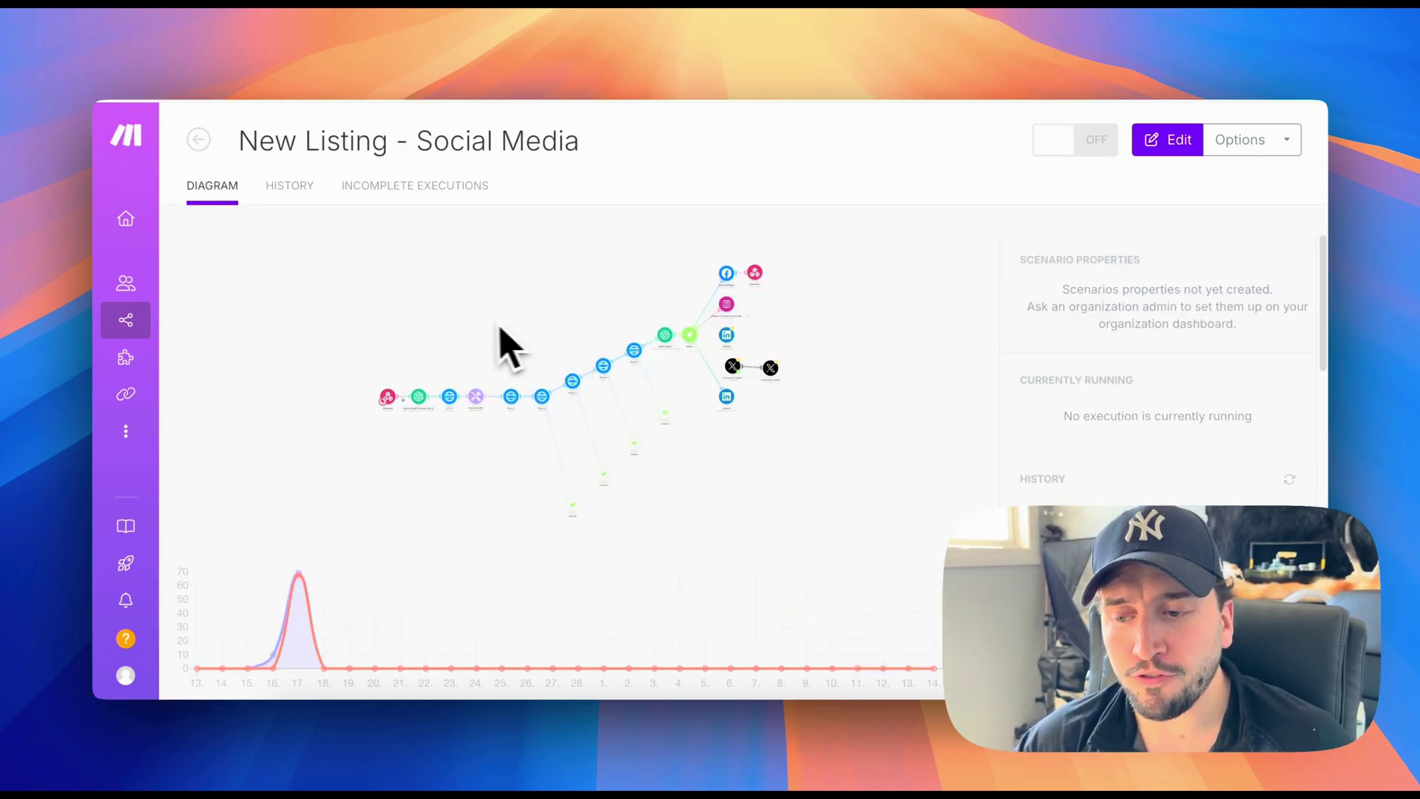
# Open the New Listing - Social Media diagram in the full scenario editor.
pyautogui.click(483, 353)
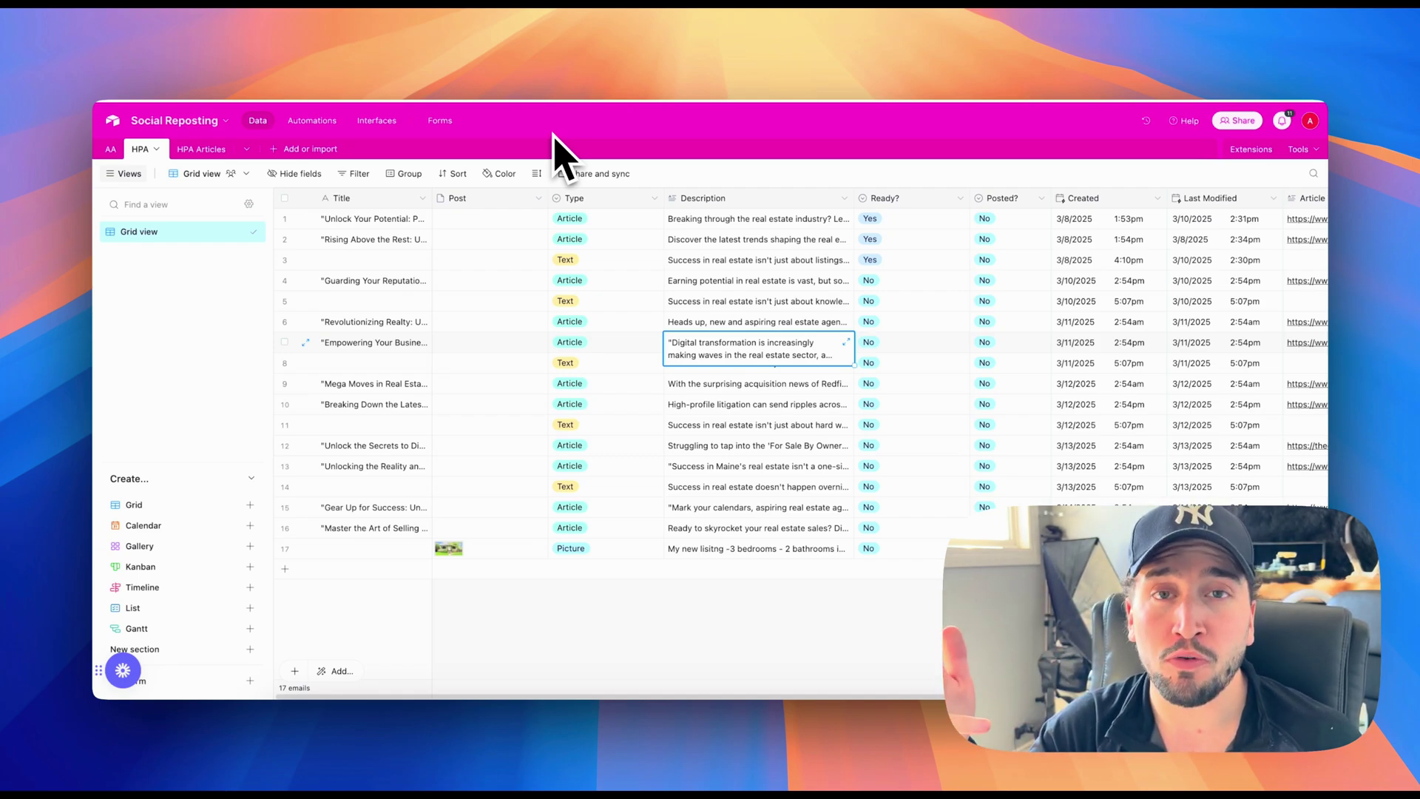
pyautogui.click(574, 146)
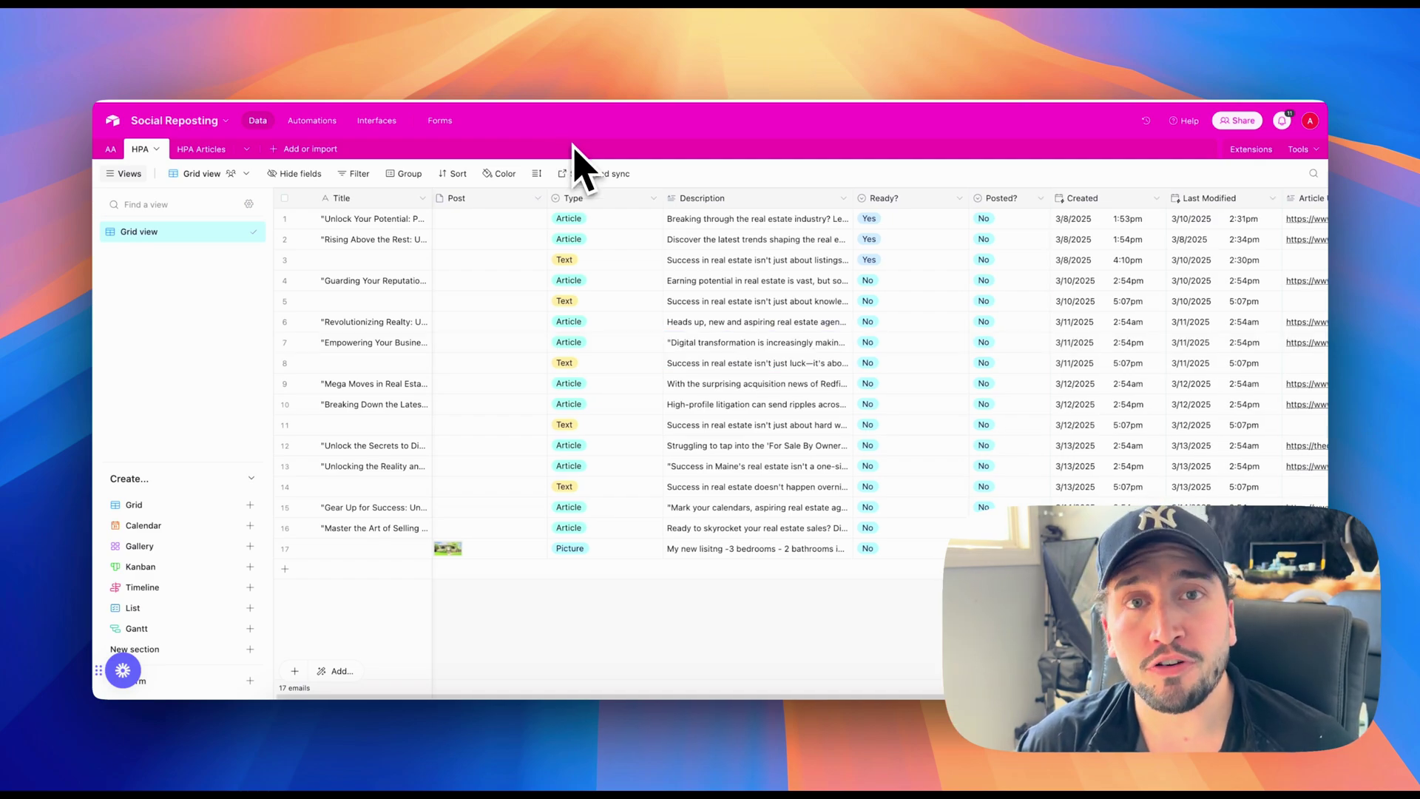